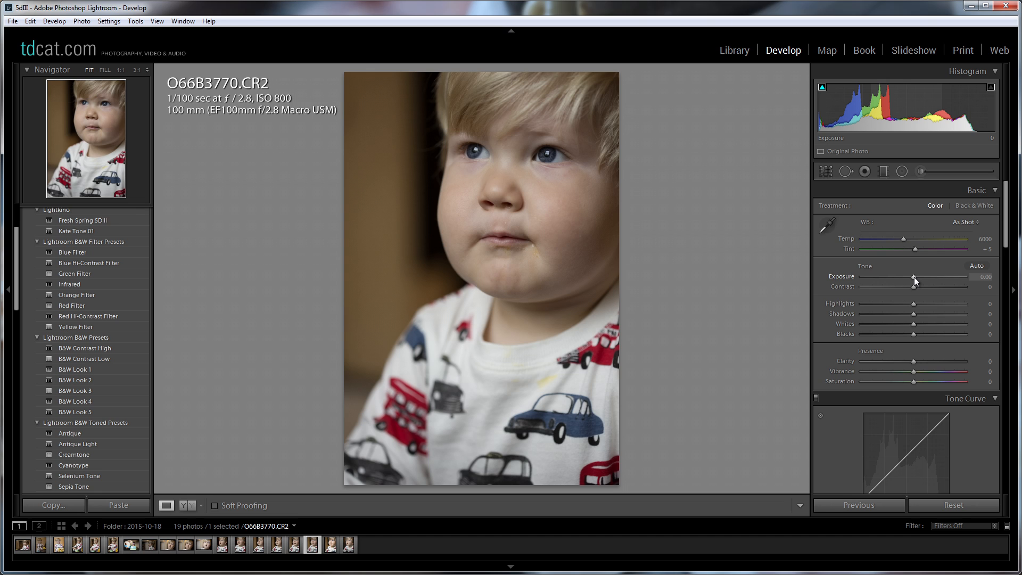
Brighten the portrait with Exposure at +0.62, Whites at +16 and Contrast at +18.
{"action": "mouse_move", "coordinate": [914, 276]}
{"action": "left_mouse_down"}
{"action": "mouse_move", "coordinate": [933, 277]}
{"action": "mouse_move", "coordinate": [921, 282]}
{"action": "left_mouse_up"}
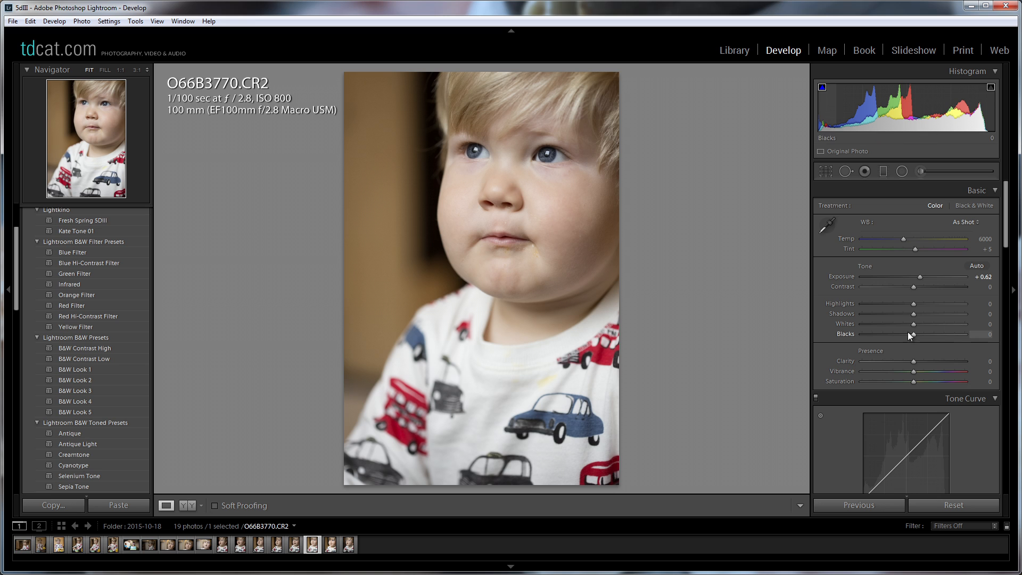
{"action": "mouse_move", "coordinate": [913, 325]}
{"action": "left_mouse_down"}
{"action": "mouse_move", "coordinate": [940, 325]}
{"action": "mouse_move", "coordinate": [912, 328]}
{"action": "left_mouse_up"}
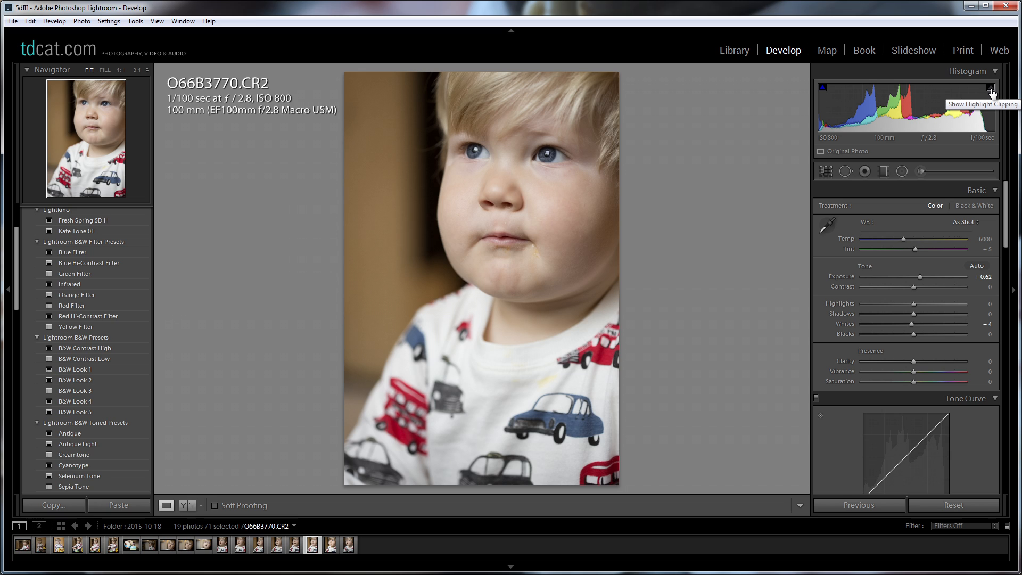
{"action": "key", "text": "j"}
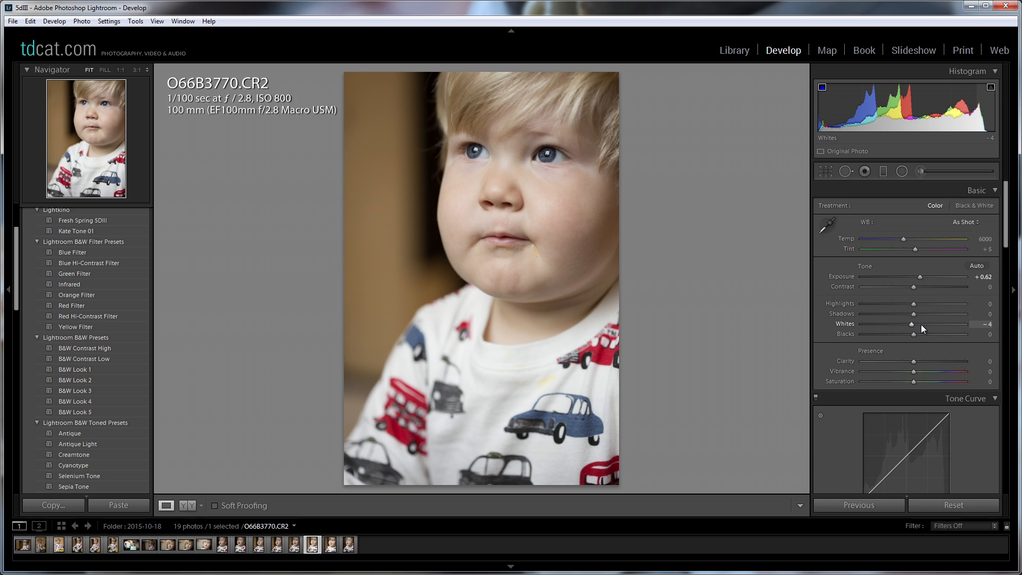
{"action": "left_click_drag", "start_coordinate": [915, 324], "coordinate": [922, 289]}
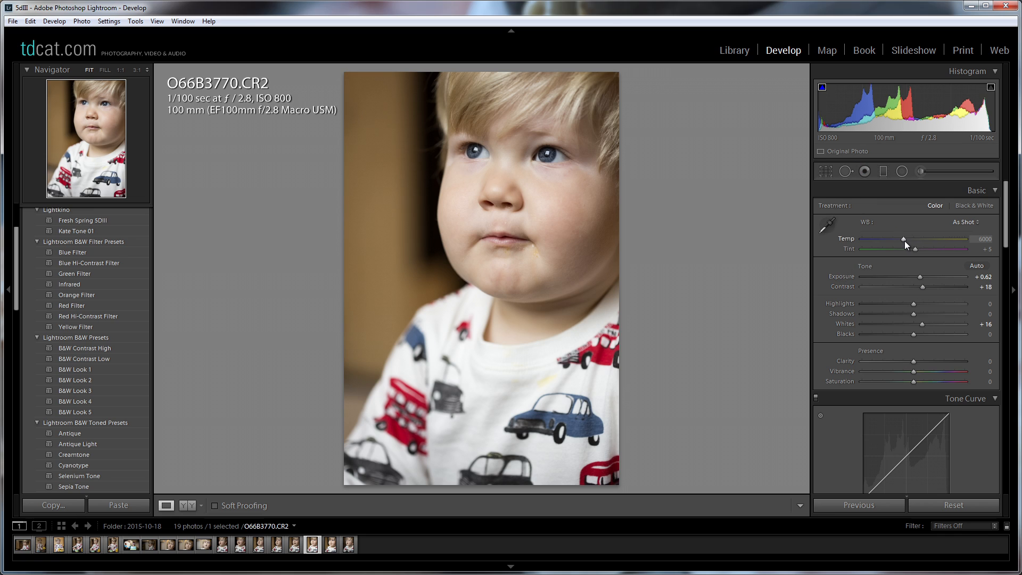
Try a cooler white balance of 5557, and a neutral sampled from the white shirt.
{"action": "mouse_move", "coordinate": [905, 242]}
{"action": "left_mouse_down"}
{"action": "mouse_move", "coordinate": [913, 241]}
{"action": "mouse_move", "coordinate": [899, 240]}
{"action": "left_mouse_up"}
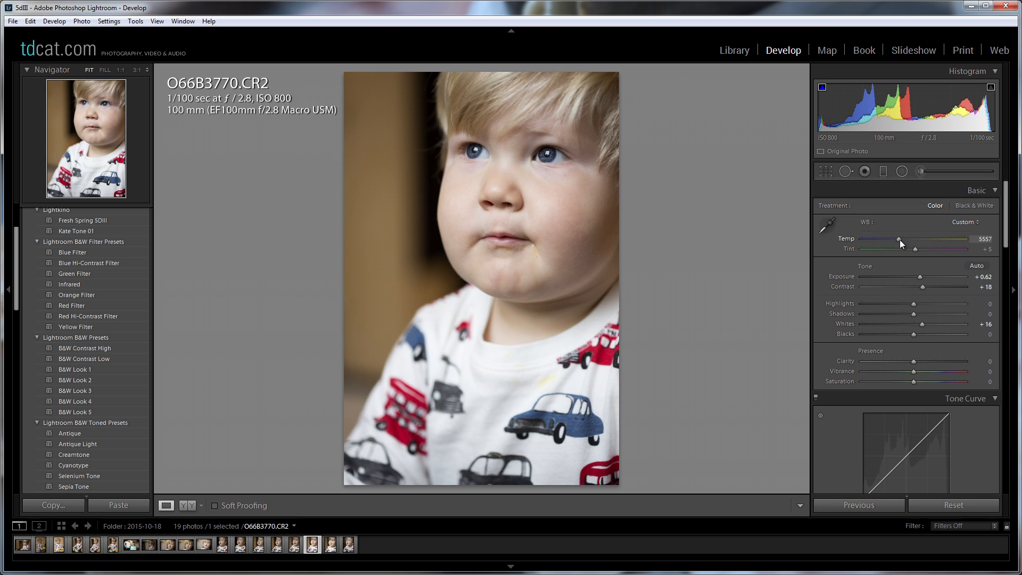
{"action": "left_click", "coordinate": [828, 226]}
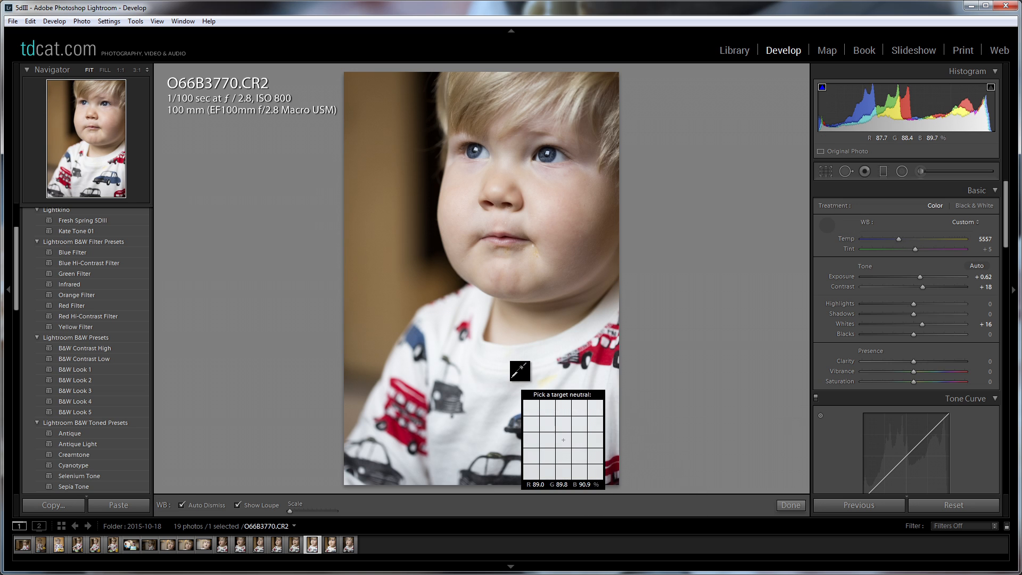
{"action": "left_click", "coordinate": [532, 386]}
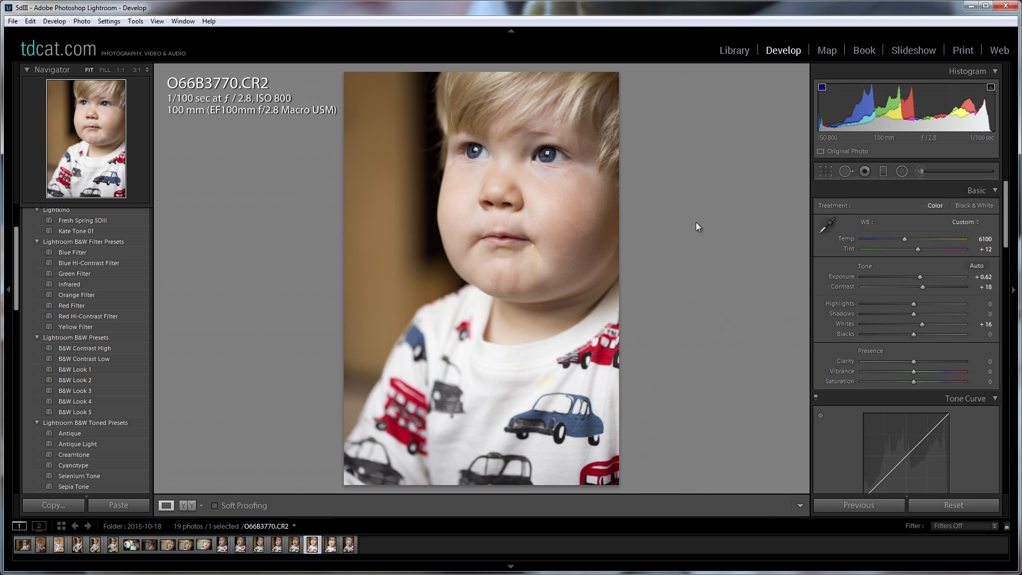
Restore the As Shot white balance and cool the color temperature to 5402.
{"action": "left_click", "coordinate": [963, 222]}
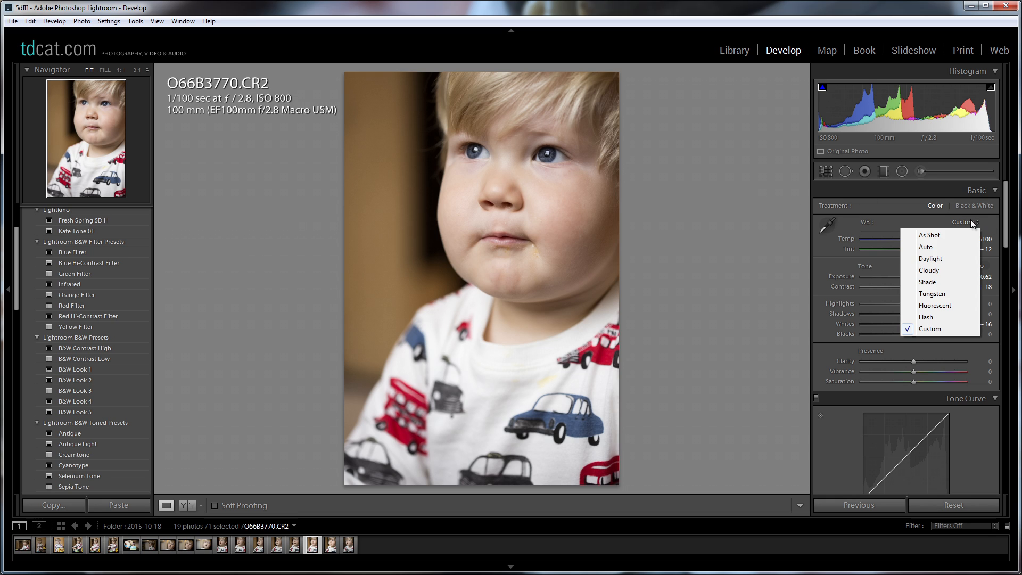
{"action": "left_click", "coordinate": [930, 235]}
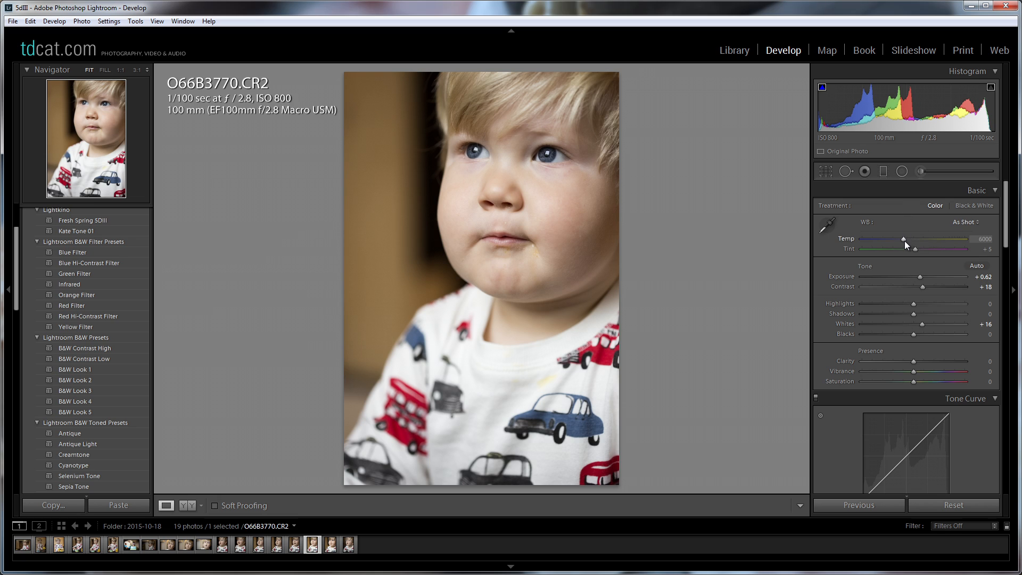
{"action": "left_click_drag", "start_coordinate": [906, 244], "coordinate": [898, 242]}
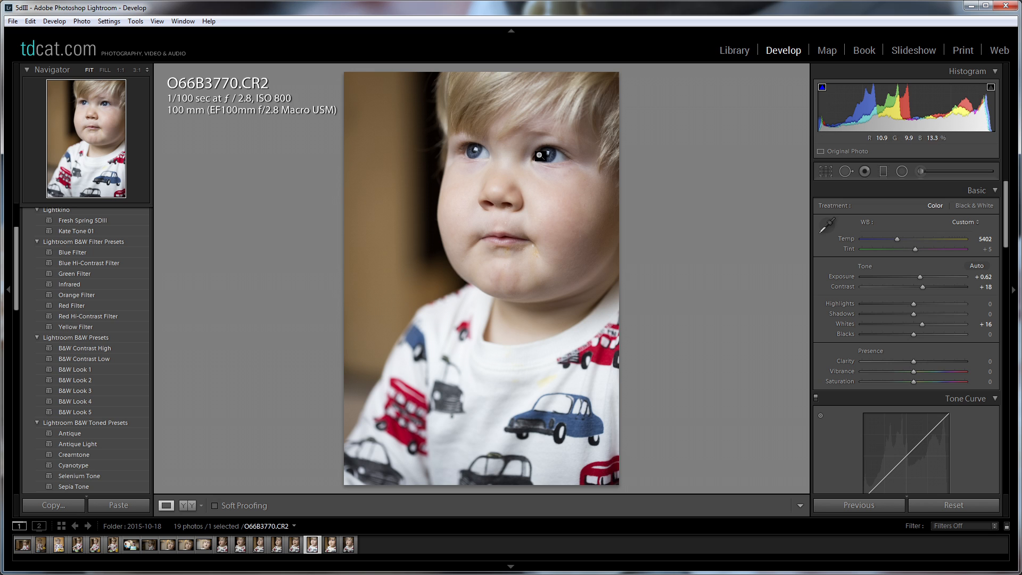
Crop the portrait's lower edge up to just beneath the blue car on the shirt, keeping the photo unrotated.
{"action": "left_click", "coordinate": [830, 171]}
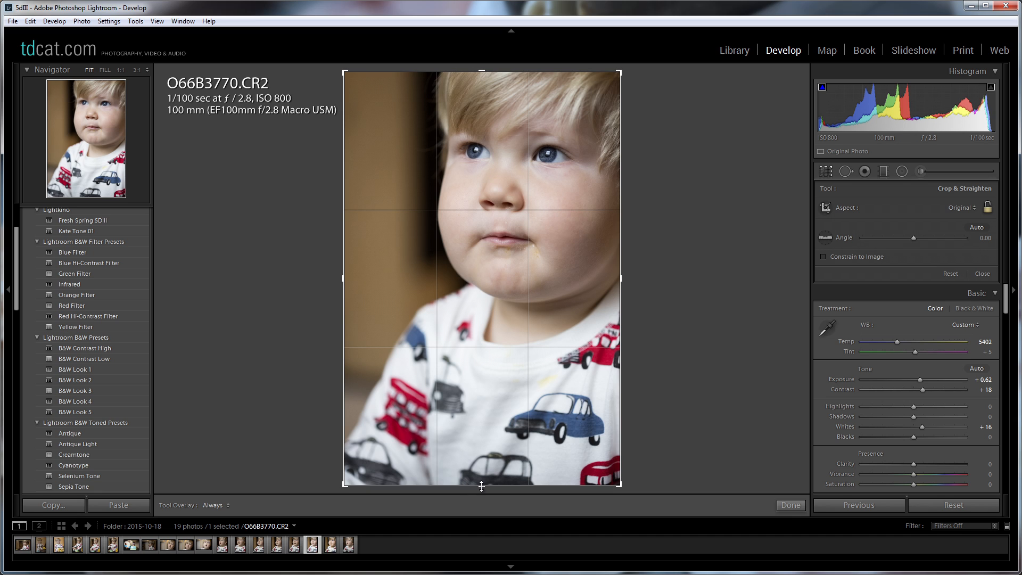
{"action": "left_click_drag", "start_coordinate": [481, 486], "coordinate": [424, 459]}
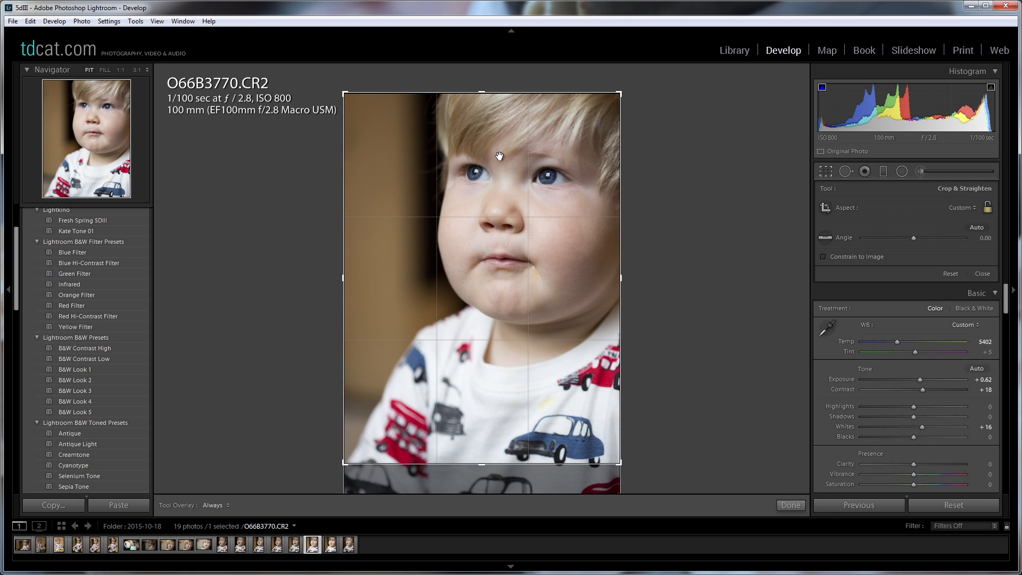
{"action": "left_click_drag", "start_coordinate": [610, 178], "coordinate": [621, 163]}
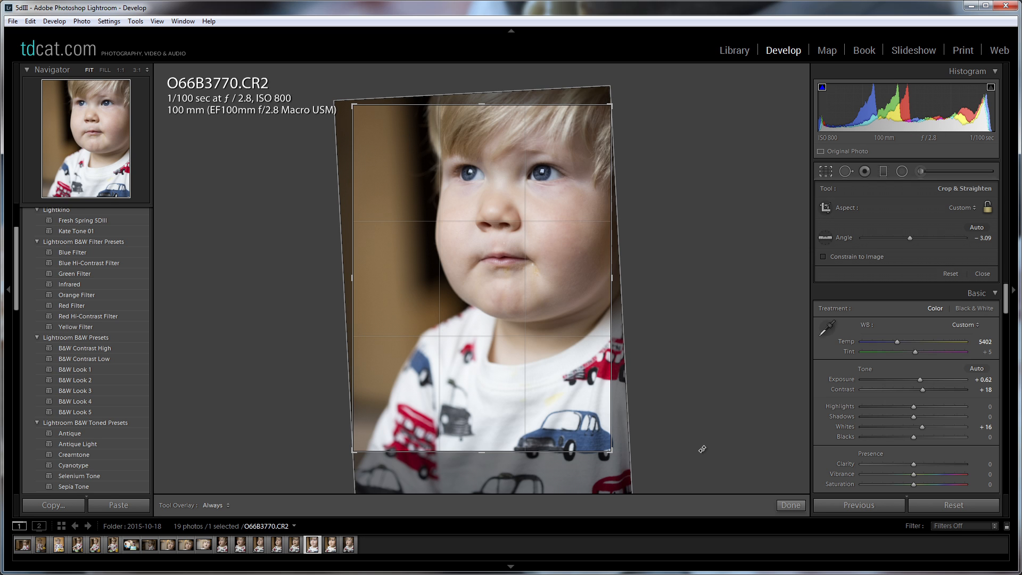
{"action": "key", "text": "ctrl+z"}
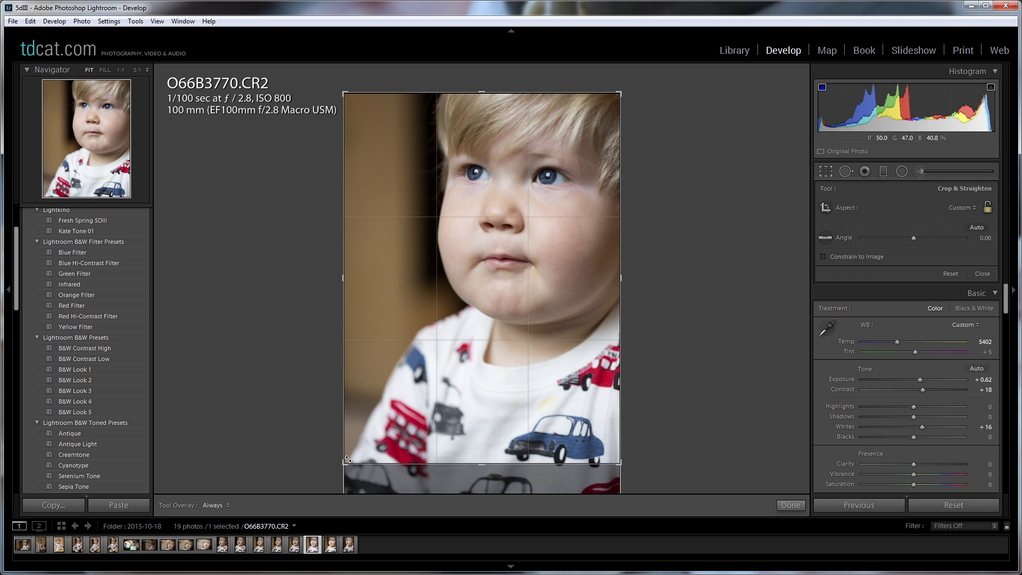
{"action": "mouse_move", "coordinate": [483, 464]}
{"action": "left_mouse_down"}
{"action": "mouse_move", "coordinate": [481, 480]}
{"action": "mouse_move", "coordinate": [482, 465]}
{"action": "left_mouse_up"}
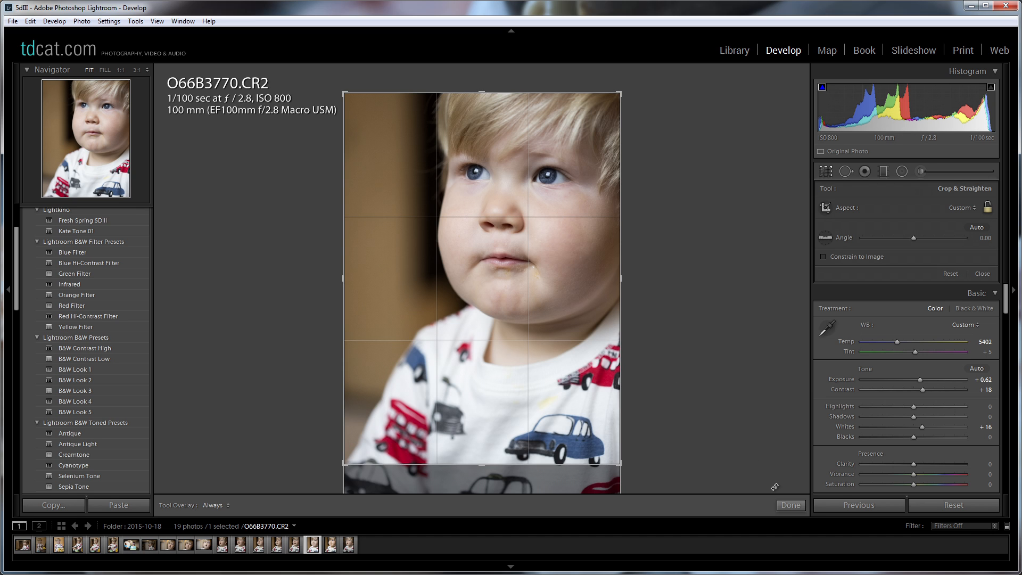
{"action": "left_click", "coordinate": [790, 506]}
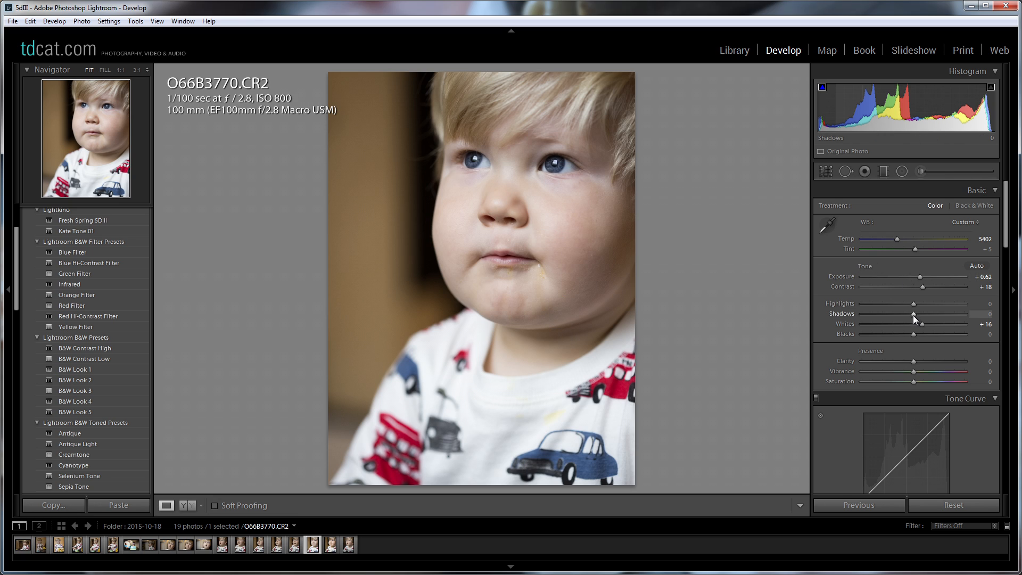
Set Shadows to +5 and Saturation to -8, leaving Vibrance at its default.
{"action": "mouse_move", "coordinate": [913, 314]}
{"action": "left_mouse_down"}
{"action": "mouse_move", "coordinate": [945, 310]}
{"action": "mouse_move", "coordinate": [916, 314]}
{"action": "left_mouse_up"}
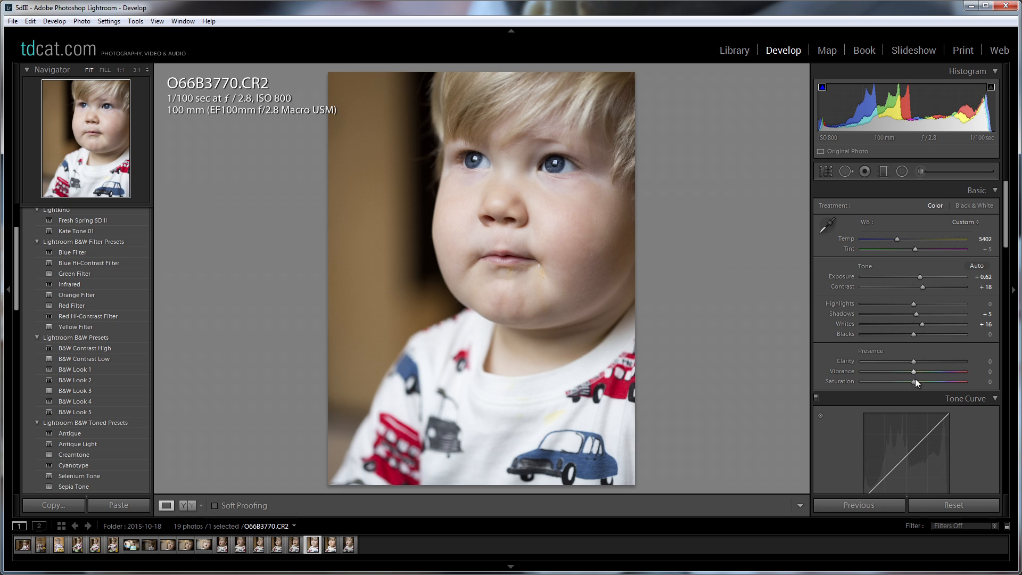
{"action": "mouse_move", "coordinate": [915, 381]}
{"action": "left_mouse_down"}
{"action": "mouse_move", "coordinate": [901, 382]}
{"action": "mouse_move", "coordinate": [949, 369]}
{"action": "mouse_move", "coordinate": [931, 372]}
{"action": "left_mouse_up"}
{"action": "double_click", "coordinate": [851, 370]}
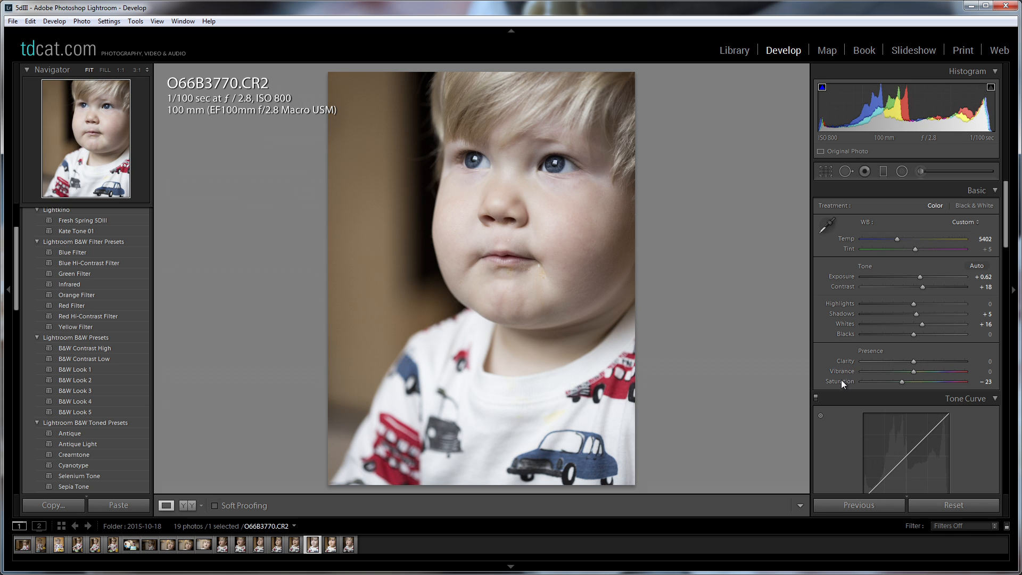
{"action": "double_click", "coordinate": [850, 380]}
{"action": "left_click_drag", "start_coordinate": [914, 381], "coordinate": [910, 381]}
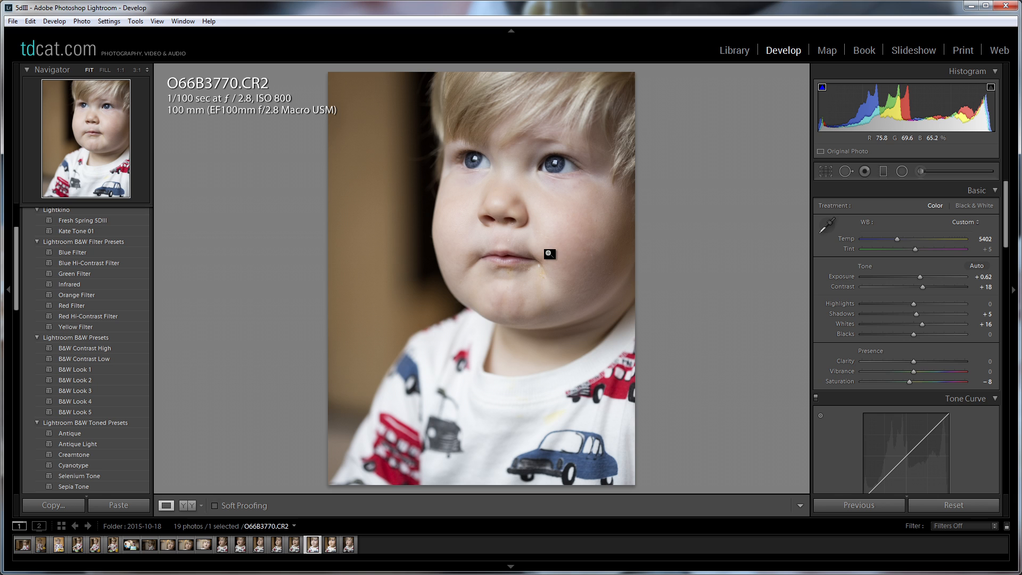
Heal the large yellow stain above the blue car on the shirt with a size 52 brush, sampling clean white fabric.
{"action": "left_click", "coordinate": [559, 418]}
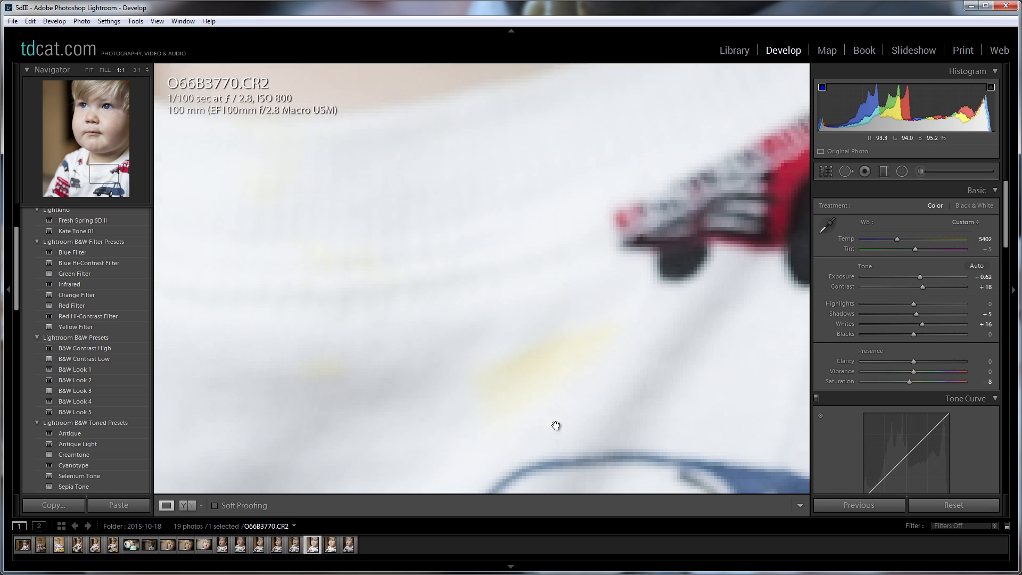
{"action": "left_click_drag", "start_coordinate": [573, 417], "coordinate": [409, 318]}
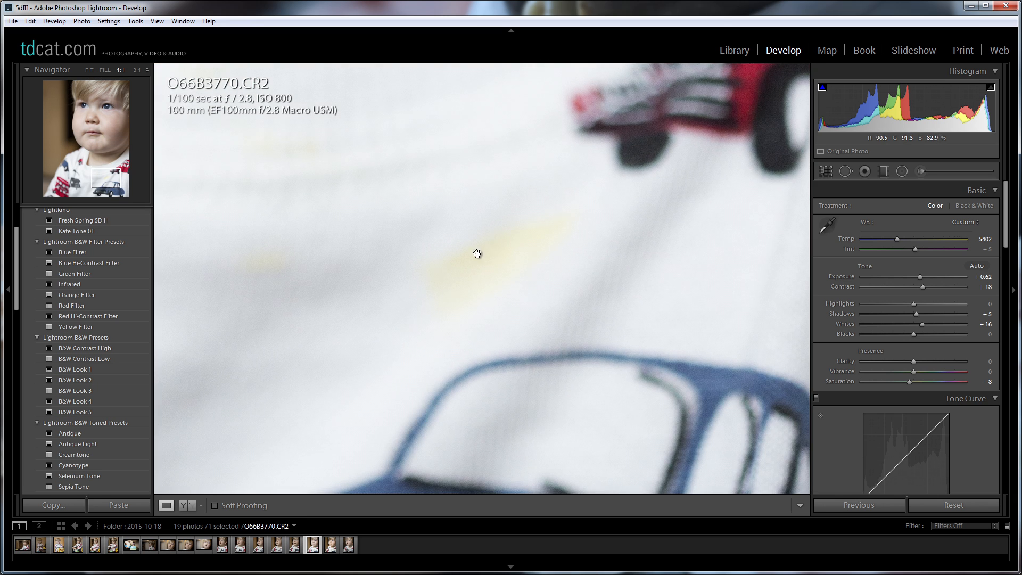
{"action": "left_click", "coordinate": [846, 171]}
{"action": "scroll", "coordinate": [542, 234], "scroll_direction": "down", "scroll_amount": 3}
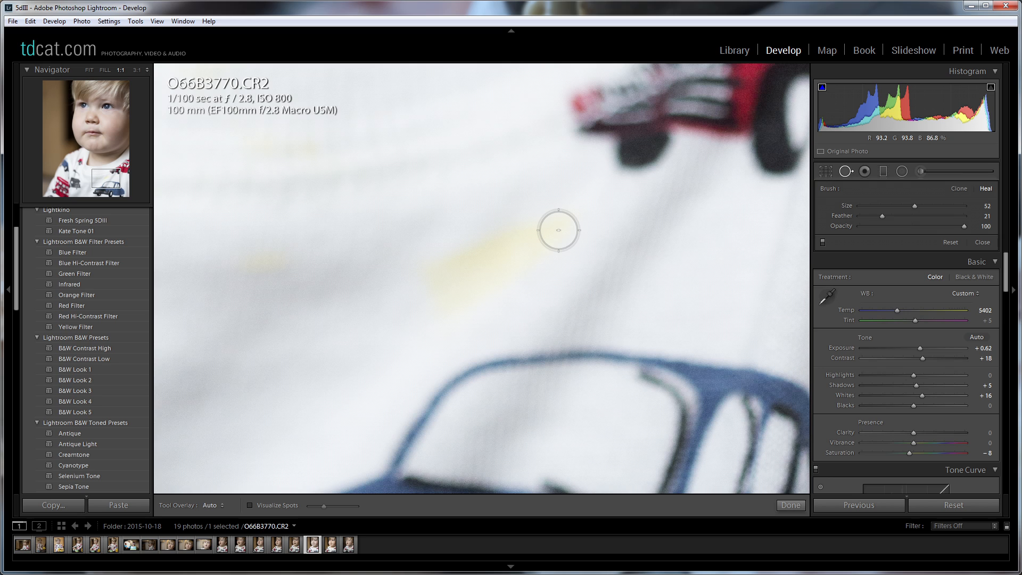
{"action": "mouse_move", "coordinate": [558, 230]}
{"action": "left_mouse_down"}
{"action": "mouse_move", "coordinate": [443, 269]}
{"action": "mouse_move", "coordinate": [439, 285]}
{"action": "mouse_move", "coordinate": [451, 301]}
{"action": "mouse_move", "coordinate": [562, 225]}
{"action": "left_mouse_up"}
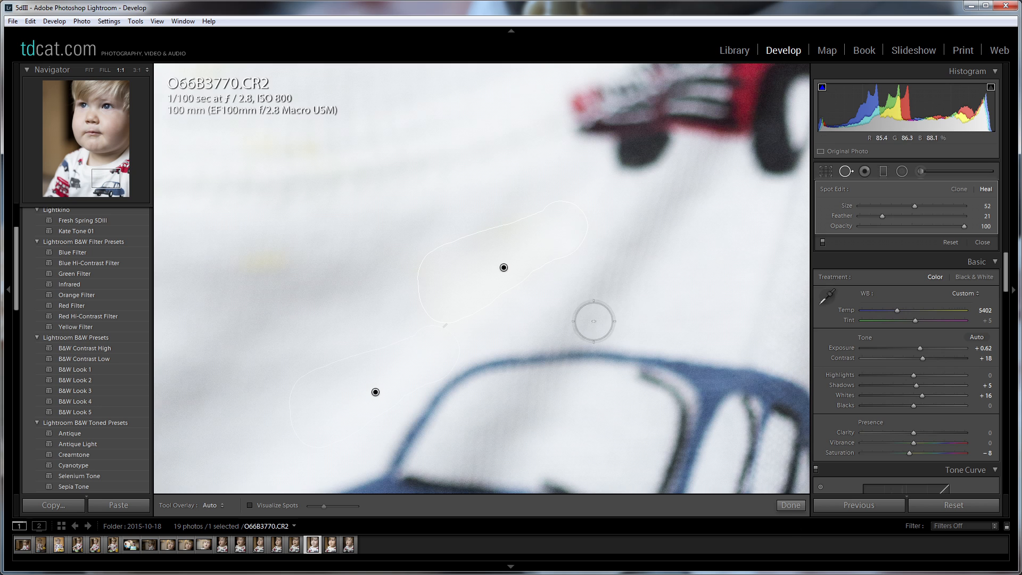
{"action": "left_click_drag", "start_coordinate": [351, 384], "coordinate": [346, 375]}
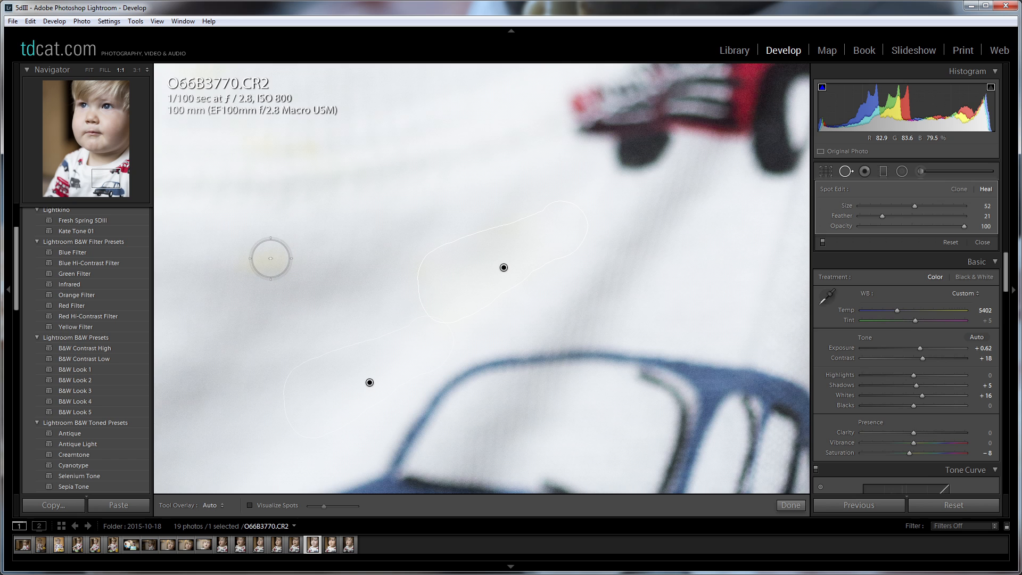
Heal the small yellow stain beside the large one on the shirt with a size 42 brush and finish spot removal.
{"action": "scroll", "coordinate": [270, 262], "scroll_direction": "down", "scroll_amount": 3}
{"action": "left_click_drag", "start_coordinate": [270, 262], "coordinate": [238, 260]}
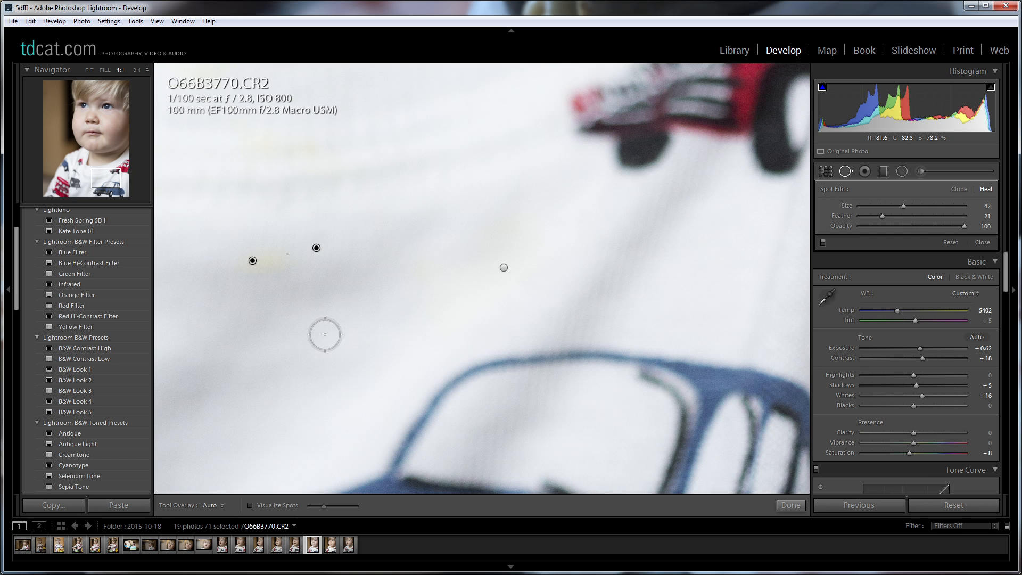
{"action": "left_click", "coordinate": [790, 505]}
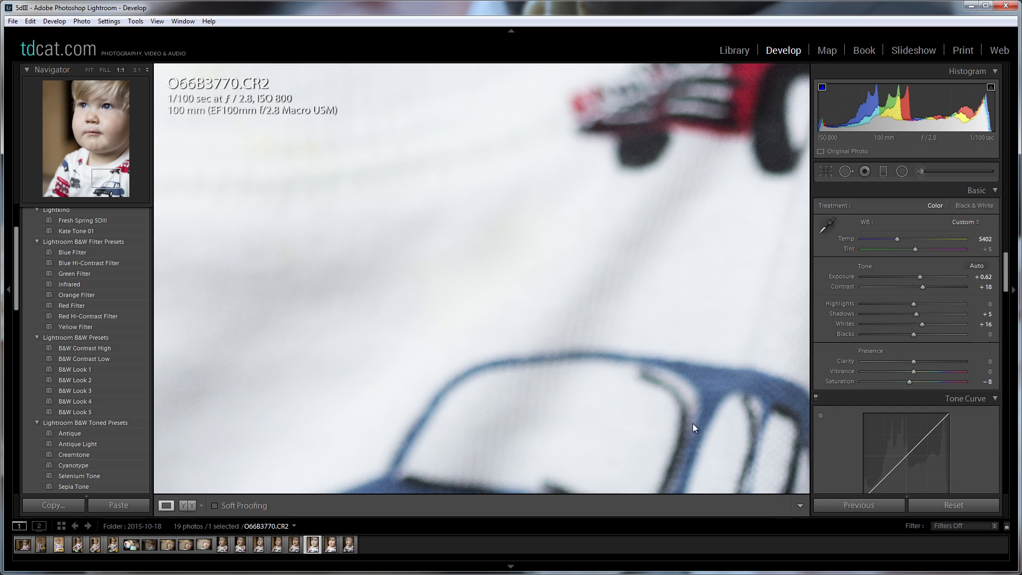
{"action": "left_click", "coordinate": [648, 372]}
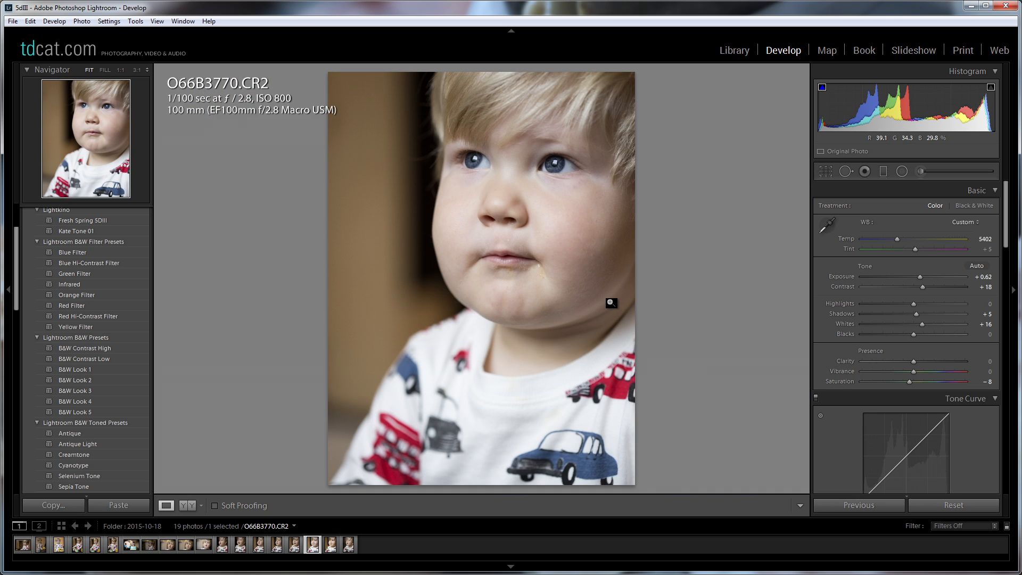
Heal the white food speck below the corner of the child's mouth with a size 37 brush, sampling the adjacent skin.
{"action": "left_click", "coordinate": [534, 258]}
{"action": "left_click_drag", "start_coordinate": [524, 367], "coordinate": [670, 428]}
{"action": "left_click_drag", "start_coordinate": [614, 247], "coordinate": [553, 189]}
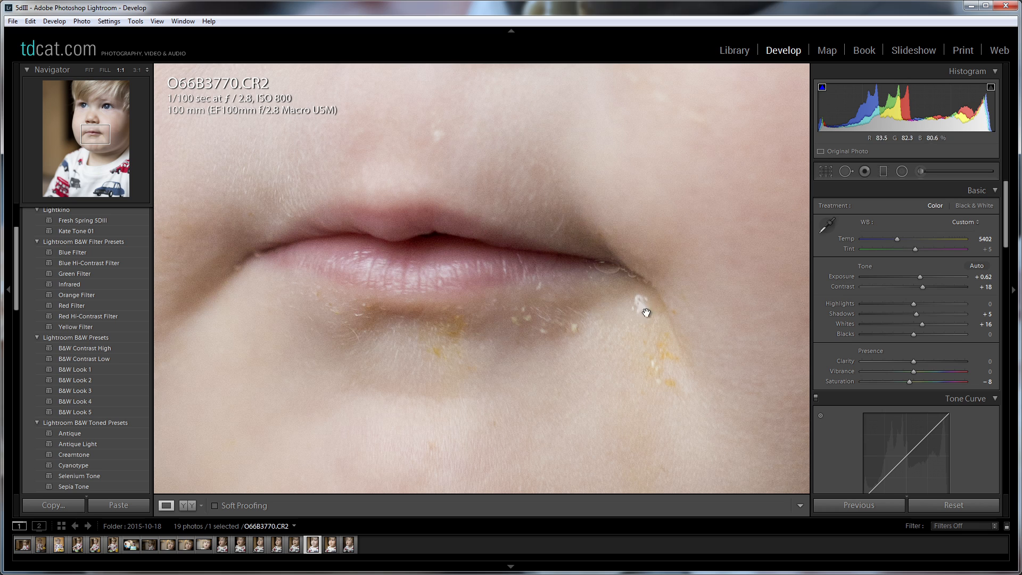
{"action": "key", "text": "q"}
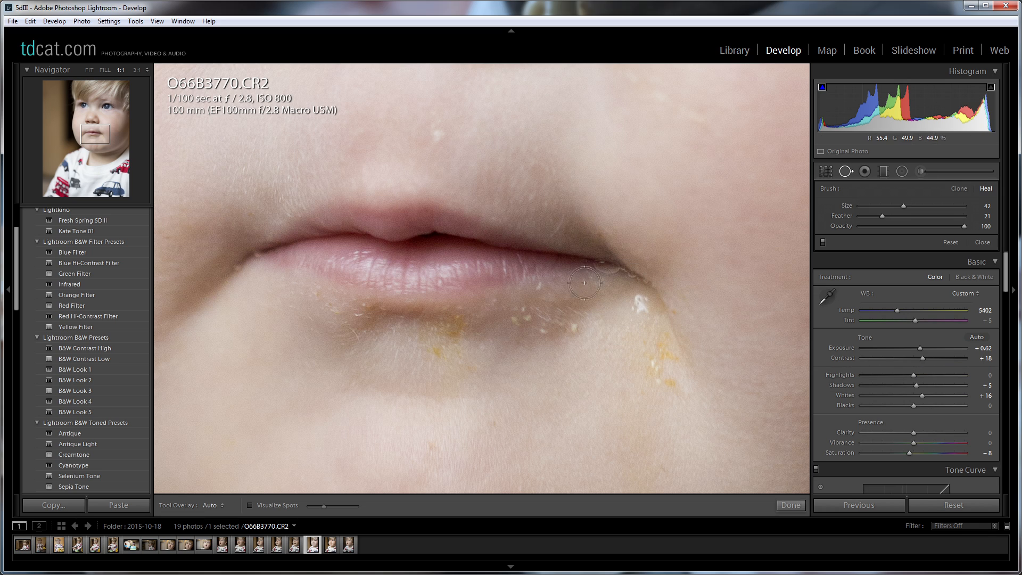
{"action": "scroll", "coordinate": [637, 308], "scroll_direction": "down", "scroll_amount": 2}
{"action": "scroll", "coordinate": [640, 302], "scroll_direction": "up", "scroll_amount": 1}
{"action": "left_click", "coordinate": [641, 304]}
{"action": "left_click_drag", "start_coordinate": [529, 276], "coordinate": [607, 322]}
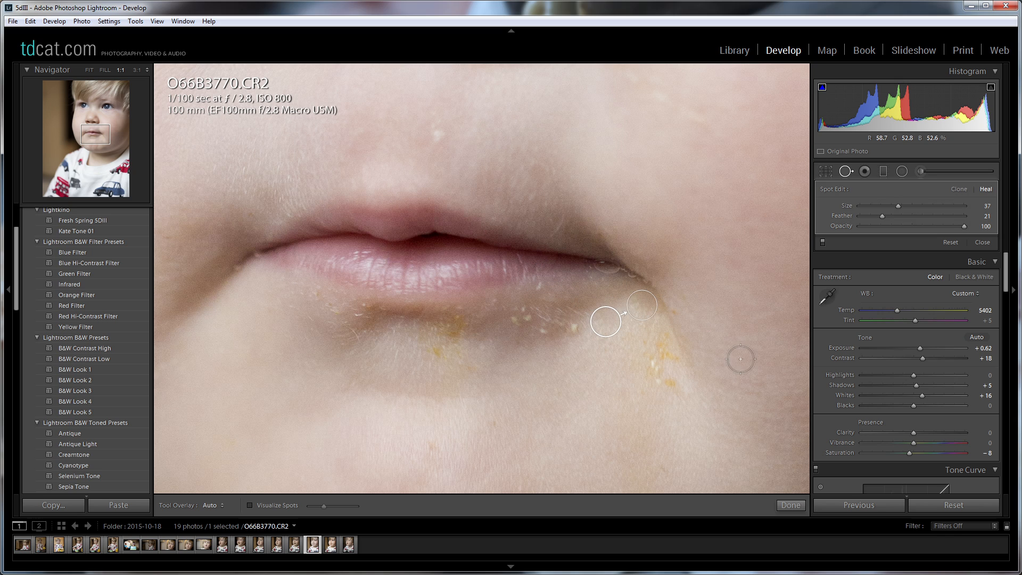
{"action": "left_click", "coordinate": [791, 505]}
{"action": "left_click", "coordinate": [717, 385]}
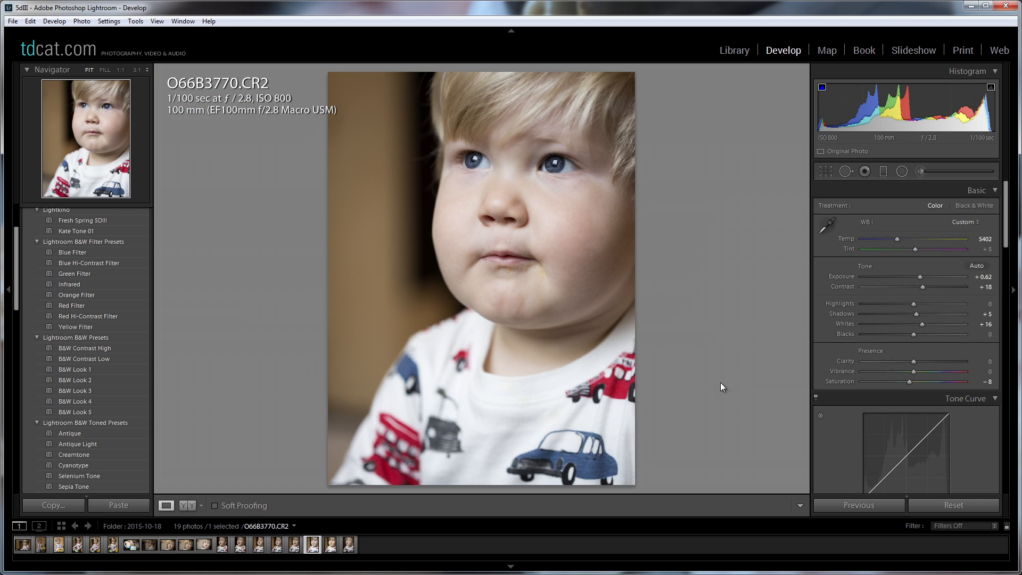
Heal the yellow food marks below the mouth corner with a size 45 brush and move the sample source from the lower cheek to nearby skin.
{"action": "left_click", "coordinate": [533, 266]}
{"action": "left_click_drag", "start_coordinate": [536, 280], "coordinate": [596, 291]}
{"action": "left_click", "coordinate": [844, 170]}
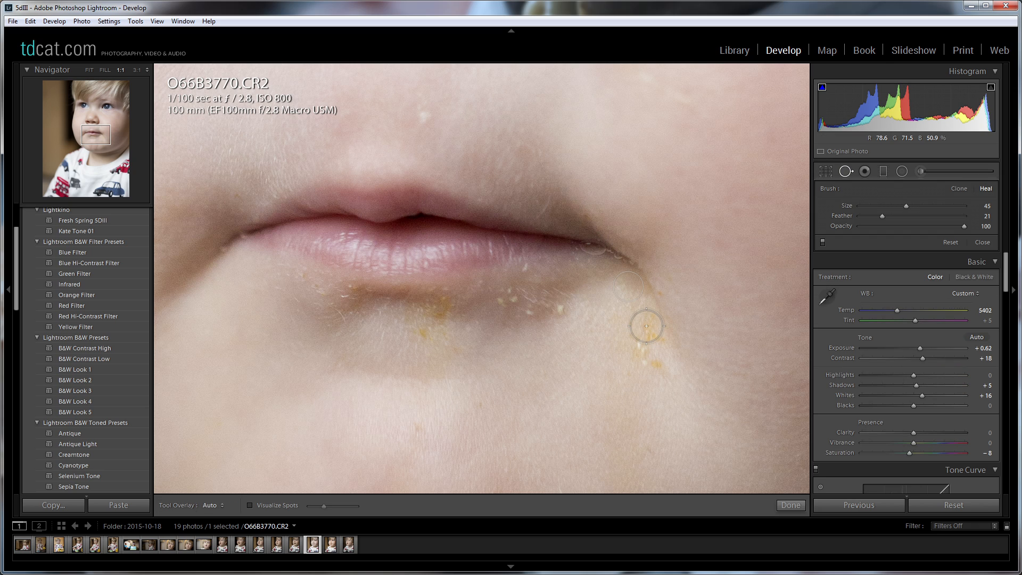
{"action": "left_click_drag", "start_coordinate": [646, 326], "coordinate": [658, 372]}
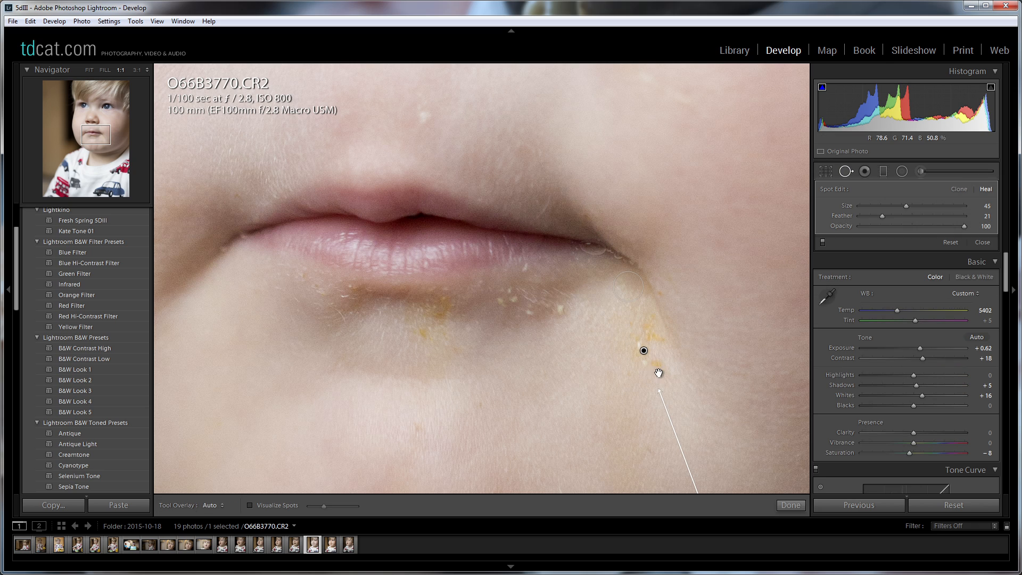
{"action": "left_click_drag", "start_coordinate": [91, 136], "coordinate": [93, 146]}
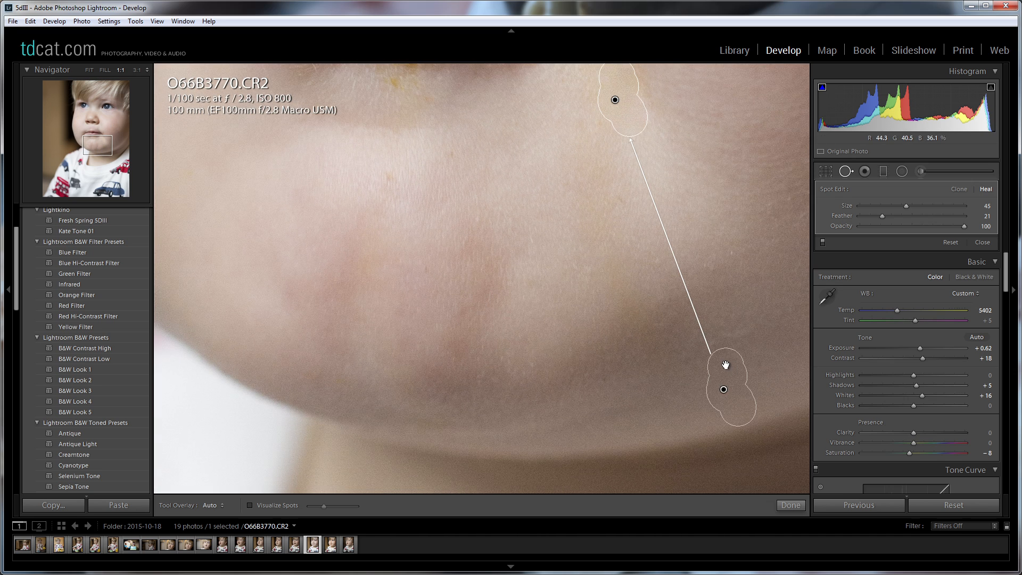
{"action": "mouse_move", "coordinate": [732, 367]}
{"action": "left_mouse_down"}
{"action": "mouse_move", "coordinate": [589, 173]}
{"action": "mouse_move", "coordinate": [570, 109]}
{"action": "left_mouse_up"}
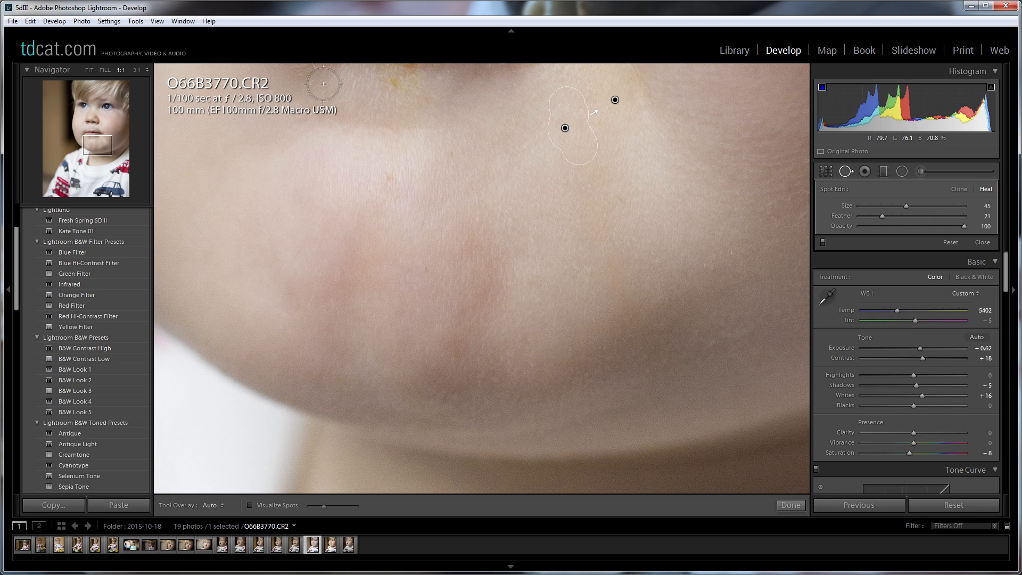
Heal the yellow stain below the centre of the lower lip with a size 39 brush, sampling the adjacent chin skin.
{"action": "left_click", "coordinate": [94, 140]}
{"action": "left_click_drag", "start_coordinate": [94, 140], "coordinate": [94, 136]}
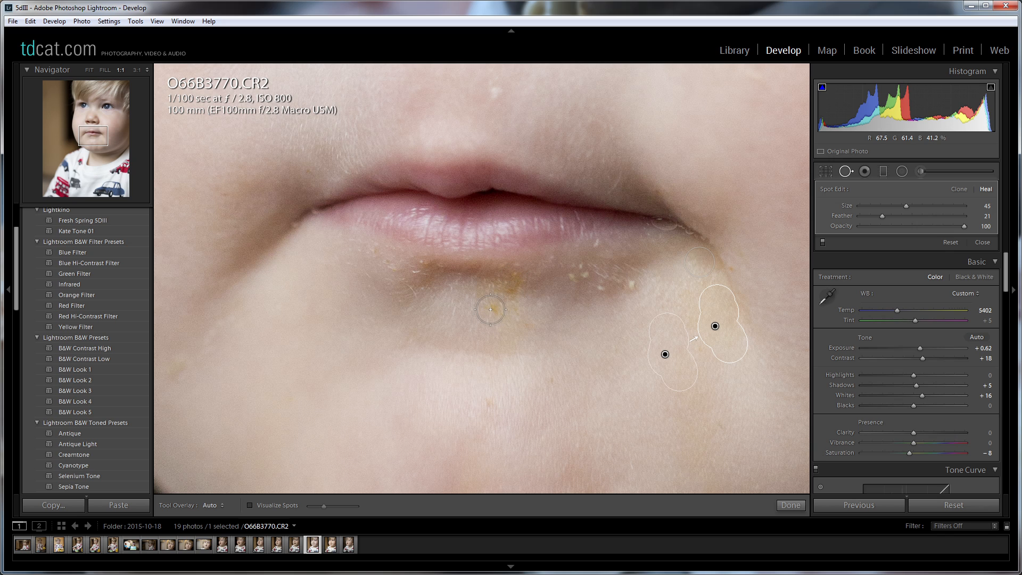
{"action": "mouse_move", "coordinate": [491, 309]}
{"action": "left_mouse_down"}
{"action": "mouse_move", "coordinate": [487, 290]}
{"action": "mouse_move", "coordinate": [506, 283]}
{"action": "mouse_move", "coordinate": [503, 313]}
{"action": "left_mouse_up"}
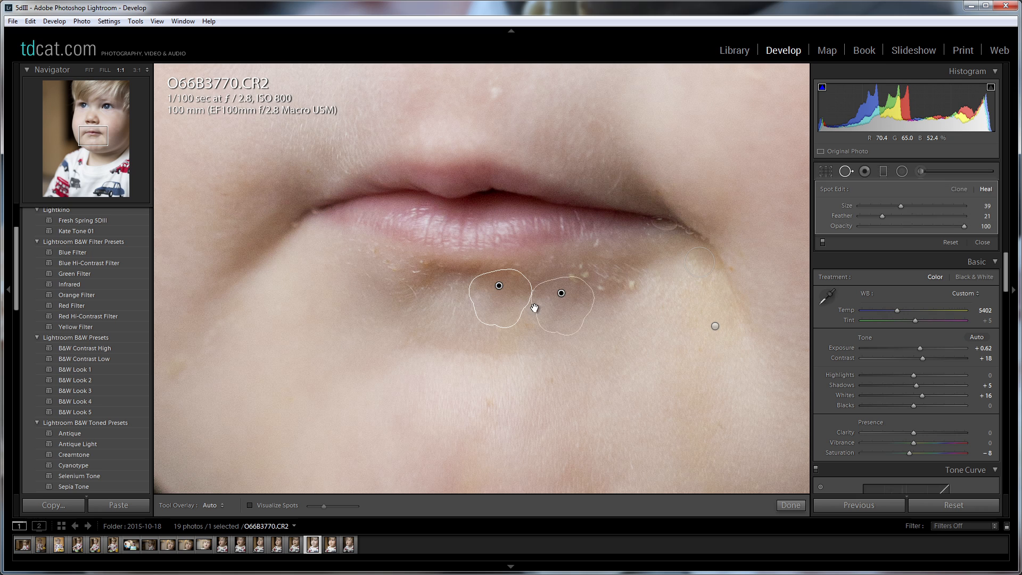
{"action": "mouse_move", "coordinate": [569, 304]}
{"action": "left_mouse_down"}
{"action": "mouse_move", "coordinate": [445, 308]}
{"action": "mouse_move", "coordinate": [433, 293]}
{"action": "mouse_move", "coordinate": [423, 299]}
{"action": "mouse_move", "coordinate": [435, 299]}
{"action": "left_mouse_up"}
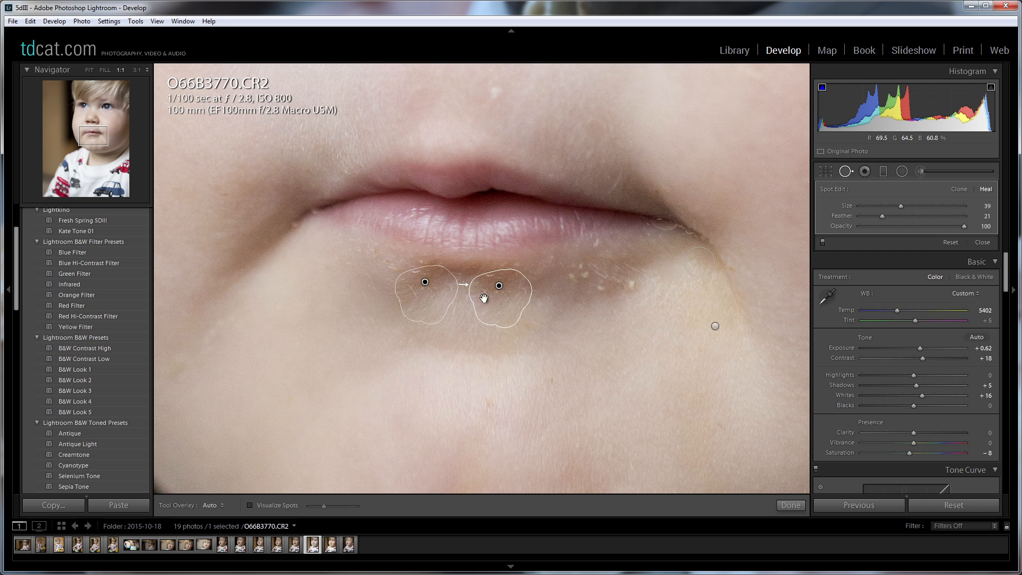
{"action": "left_click", "coordinate": [790, 505]}
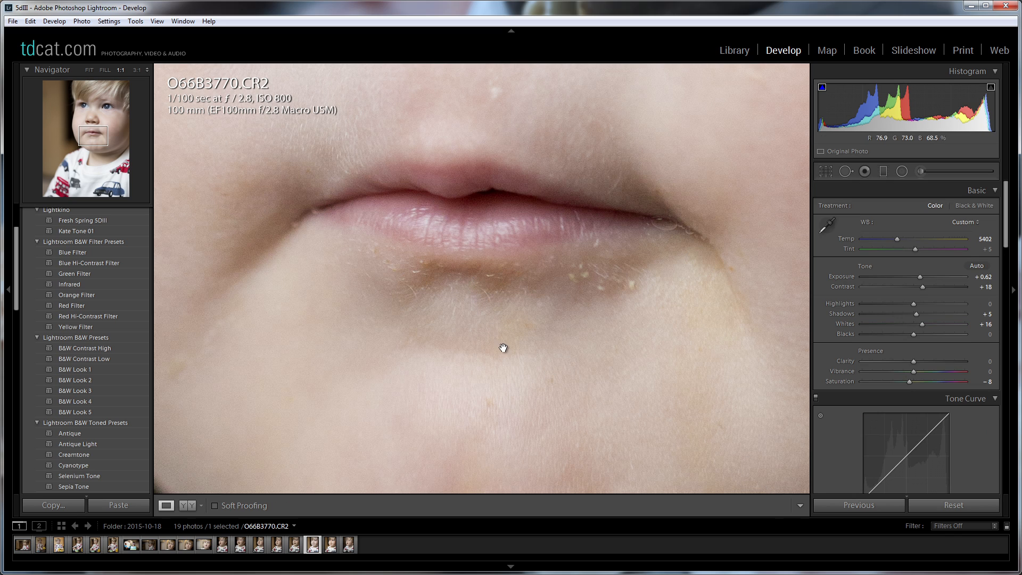
Heal the small mark below the lower lip near the shirtless side of the chin with a size 24 brush and finish spot removal.
{"action": "left_click", "coordinate": [845, 171]}
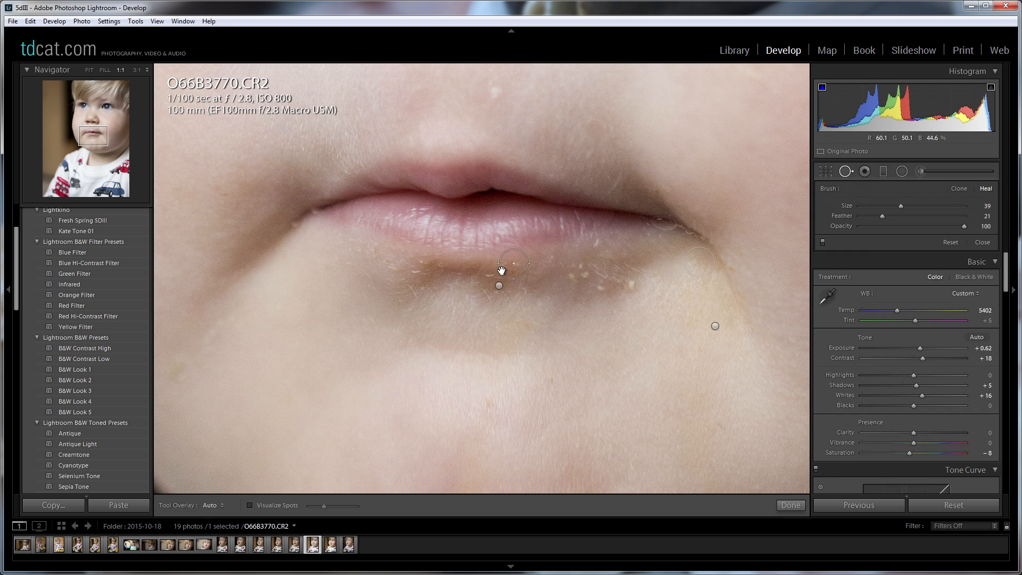
{"action": "left_click", "coordinate": [414, 273]}
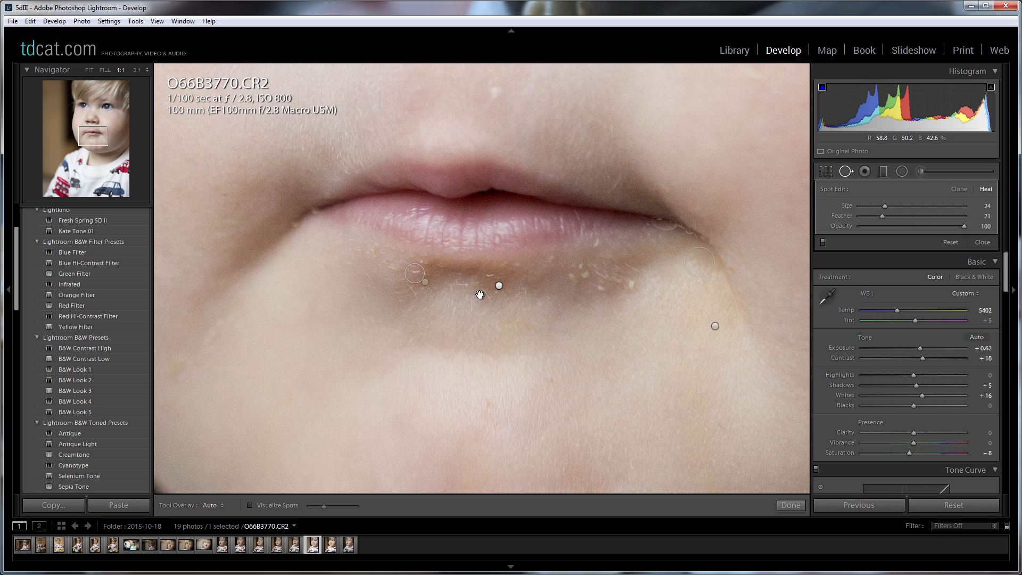
{"action": "left_click", "coordinate": [793, 506]}
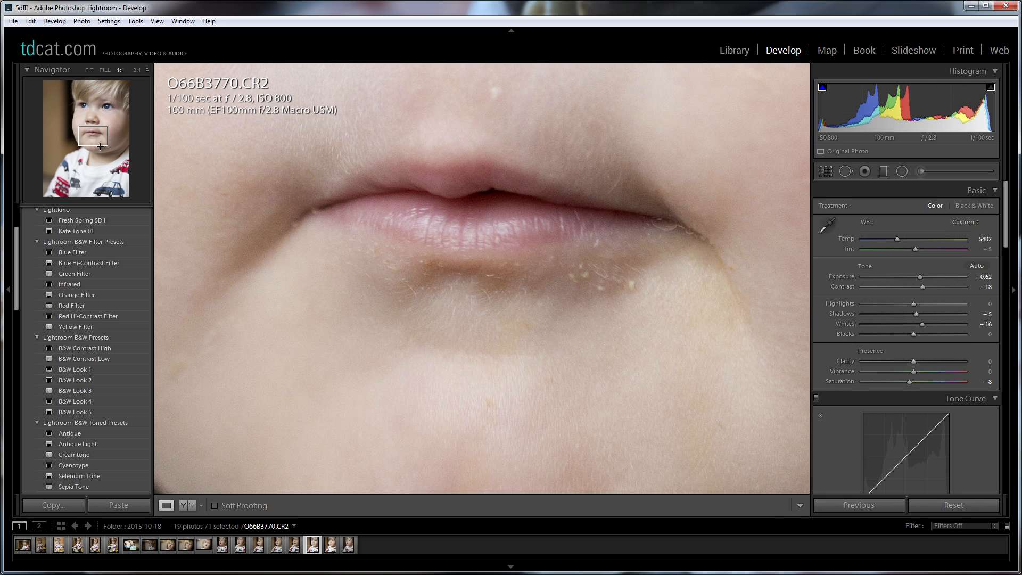
Heal the white specks under the child's nostril with a size 19 brush, sampling the skin just below the nose.
{"action": "left_click_drag", "start_coordinate": [94, 138], "coordinate": [90, 130]}
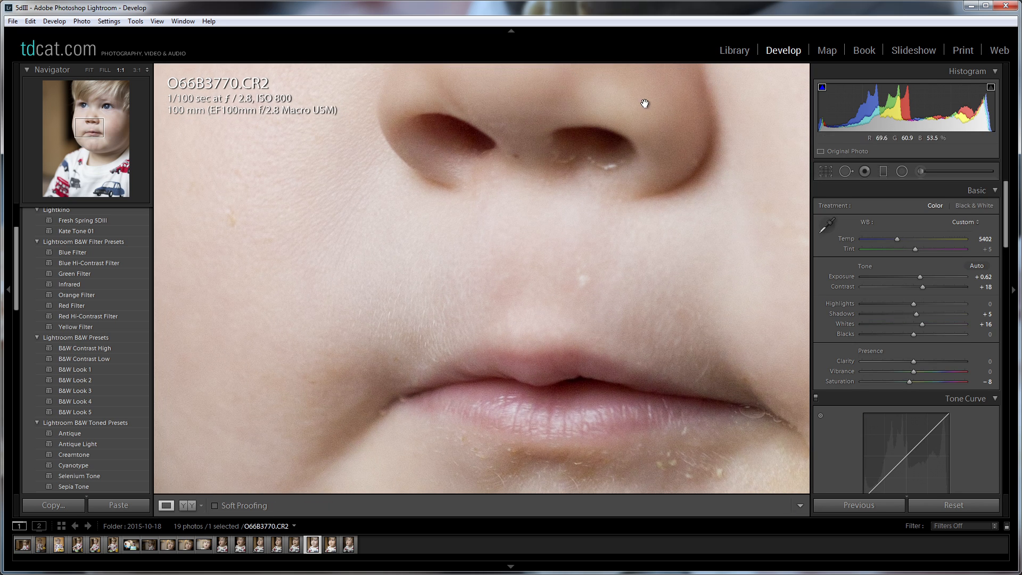
{"action": "left_click", "coordinate": [846, 171]}
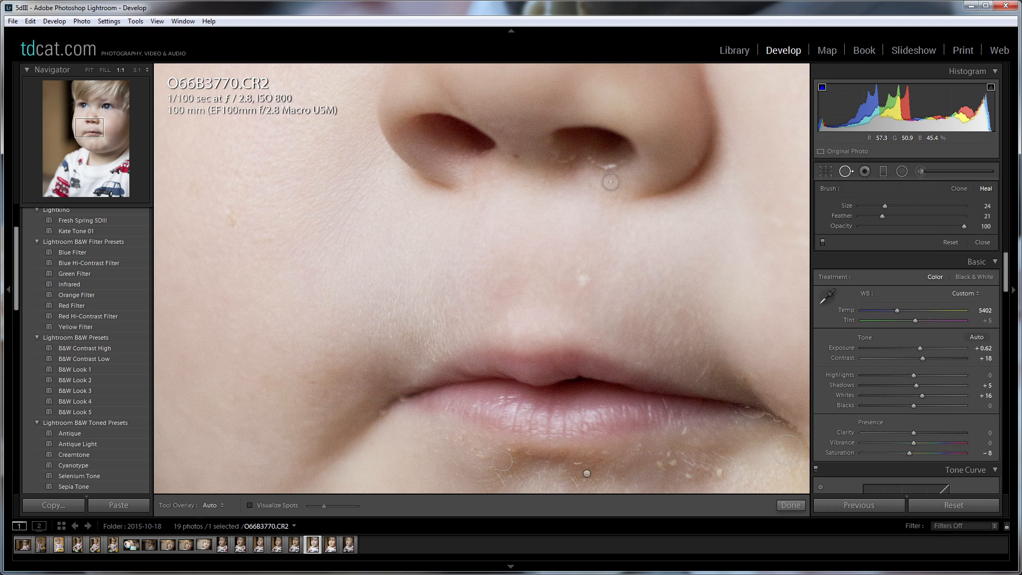
{"action": "left_click_drag", "start_coordinate": [609, 166], "coordinate": [589, 158]}
{"action": "left_click_drag", "start_coordinate": [674, 201], "coordinate": [605, 186]}
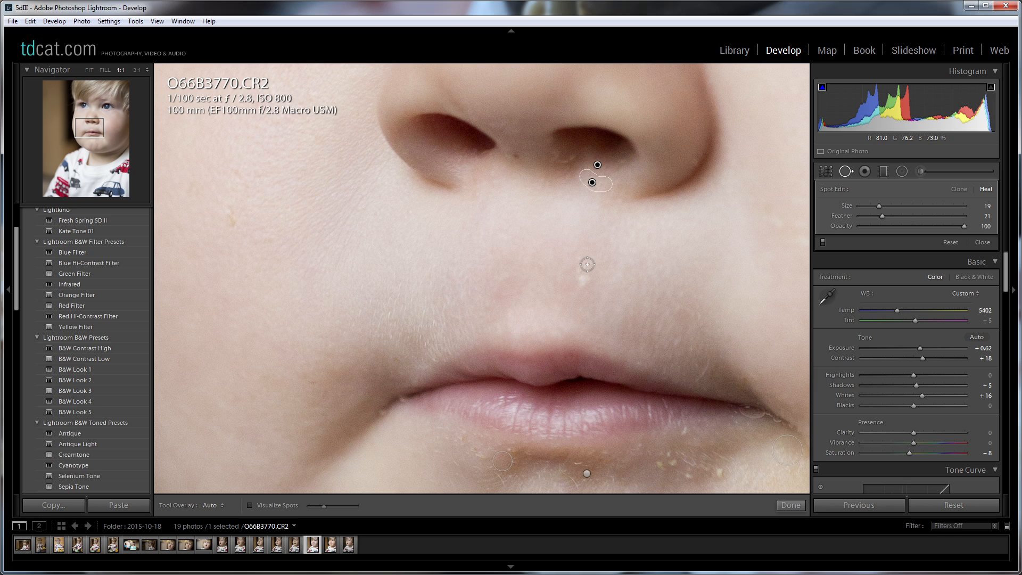
Heal the white speck between nose and upper lip with a size 29 brush, finish spot removal and show the whole photo.
{"action": "left_click", "coordinate": [584, 284]}
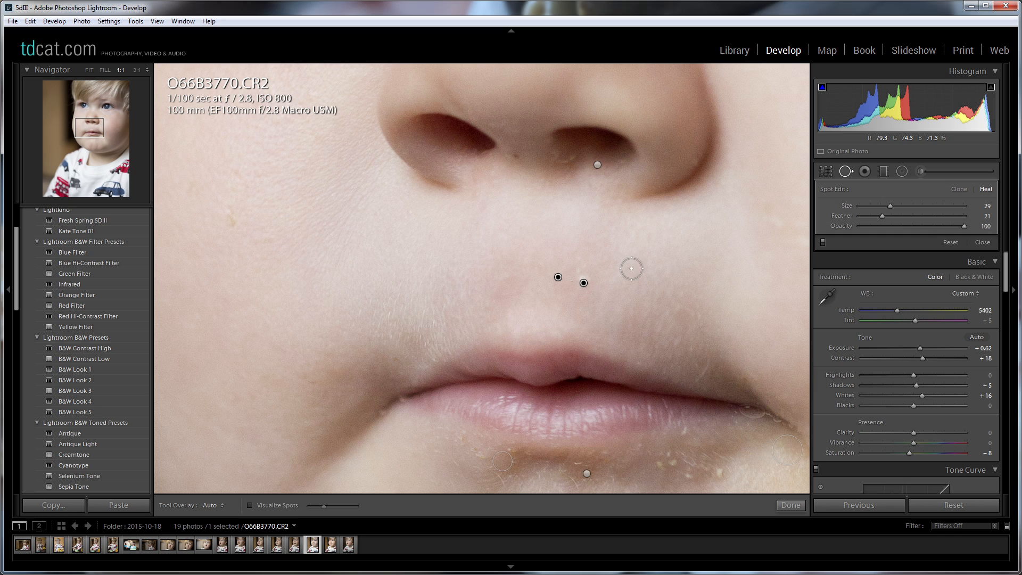
{"action": "left_click", "coordinate": [784, 510]}
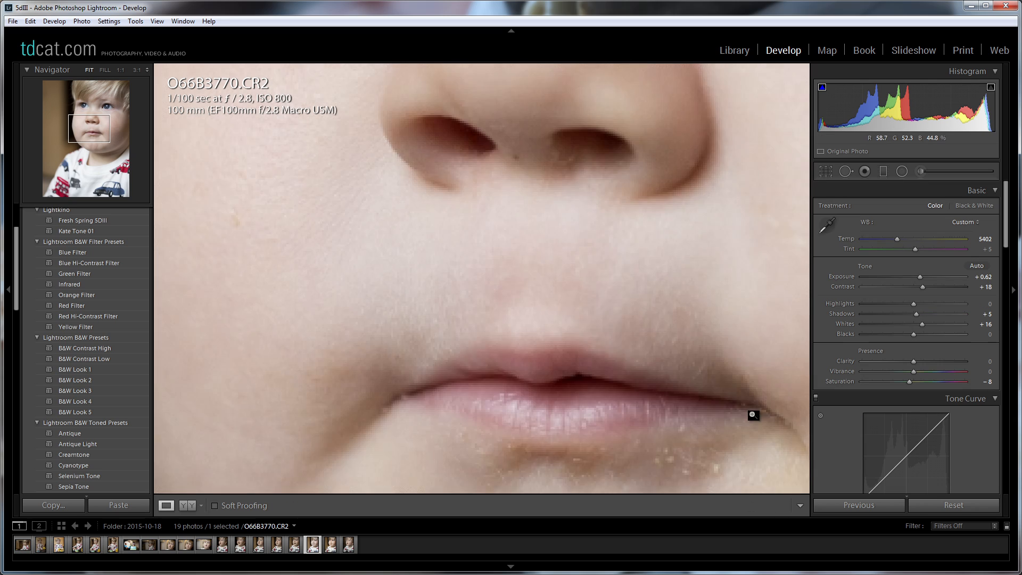
{"action": "left_click", "coordinate": [745, 412]}
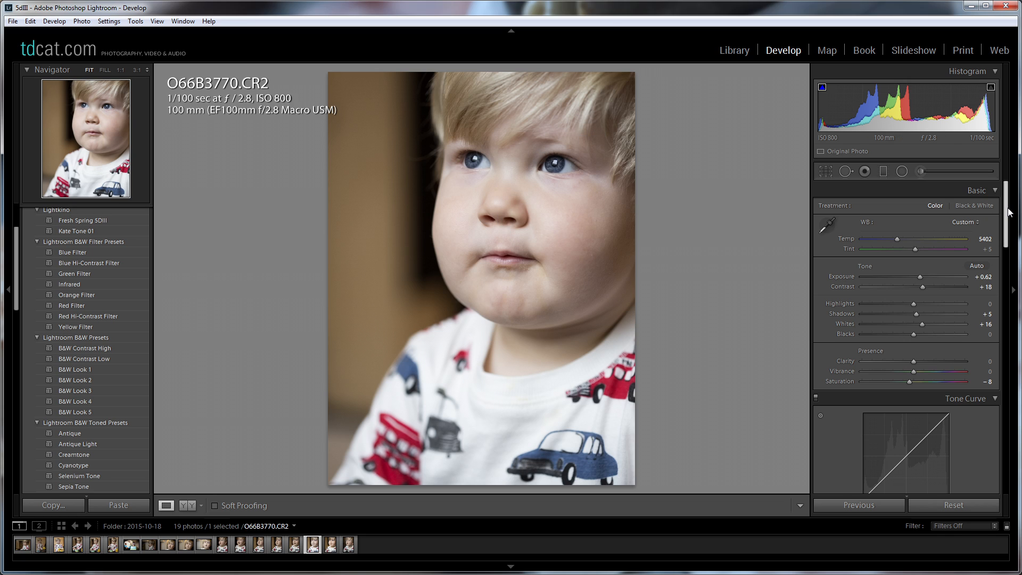
Centre the sharpening detail preview on the pupil of the child's sharply focused eye and return to the whole-photo view.
{"action": "left_click_drag", "start_coordinate": [1009, 212], "coordinate": [1008, 216]}
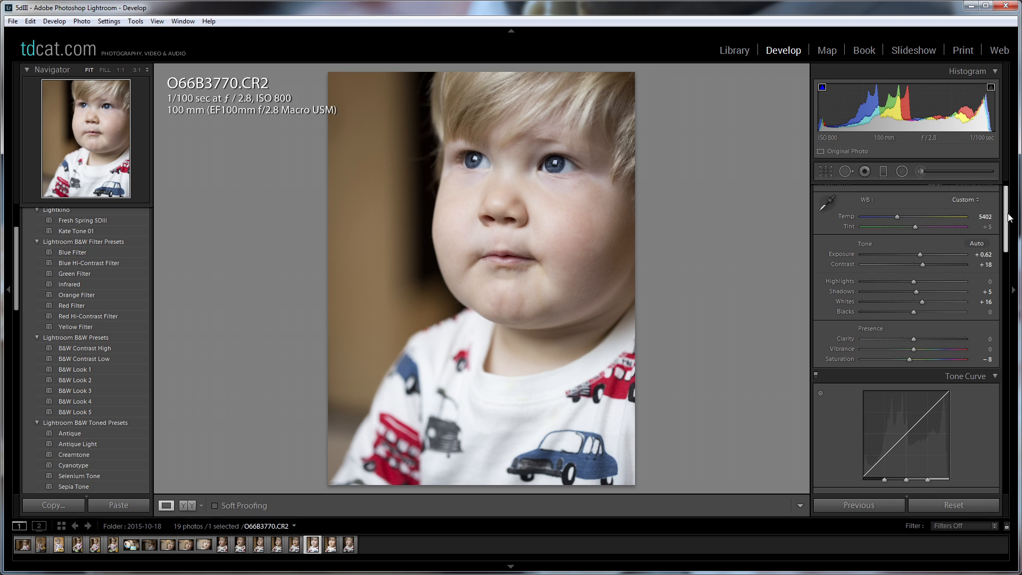
{"action": "left_click_drag", "start_coordinate": [1009, 216], "coordinate": [1012, 256]}
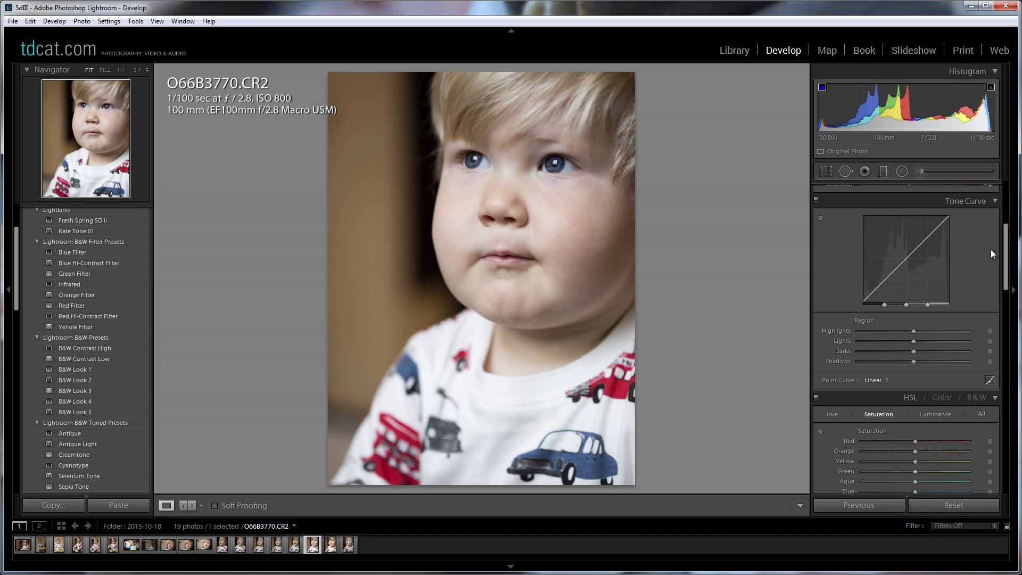
{"action": "scroll", "coordinate": [988, 219], "scroll_direction": "down", "scroll_amount": 5}
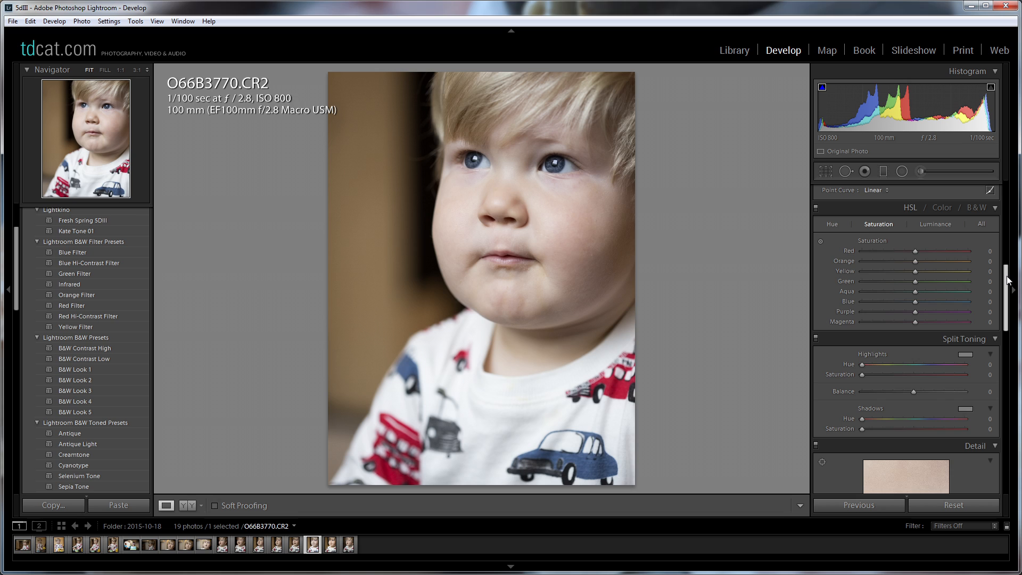
{"action": "left_click_drag", "start_coordinate": [1008, 281], "coordinate": [1008, 329]}
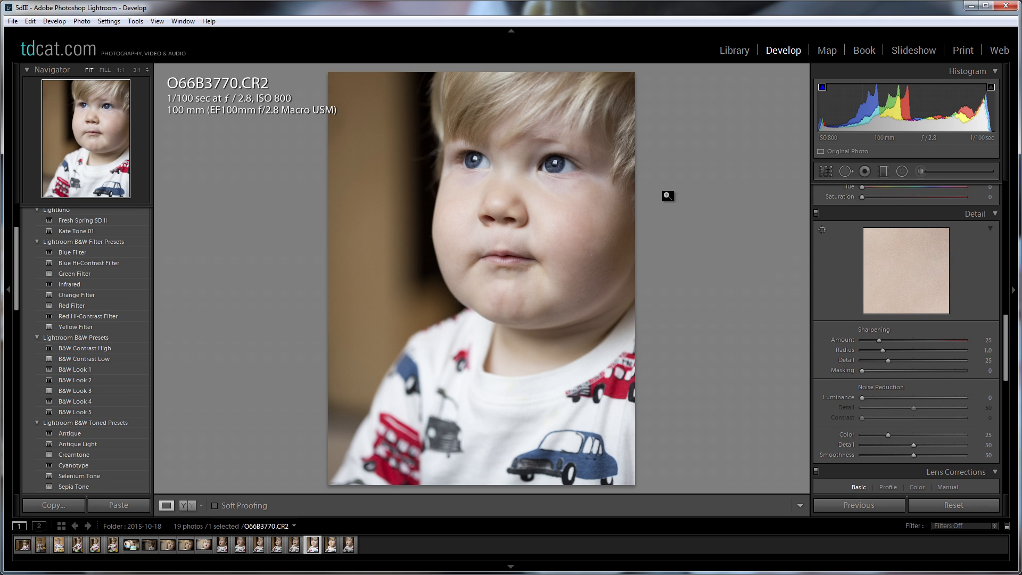
{"action": "left_click", "coordinate": [556, 161]}
{"action": "left_click_drag", "start_coordinate": [560, 179], "coordinate": [663, 226]}
{"action": "left_click_drag", "start_coordinate": [444, 202], "coordinate": [421, 184]}
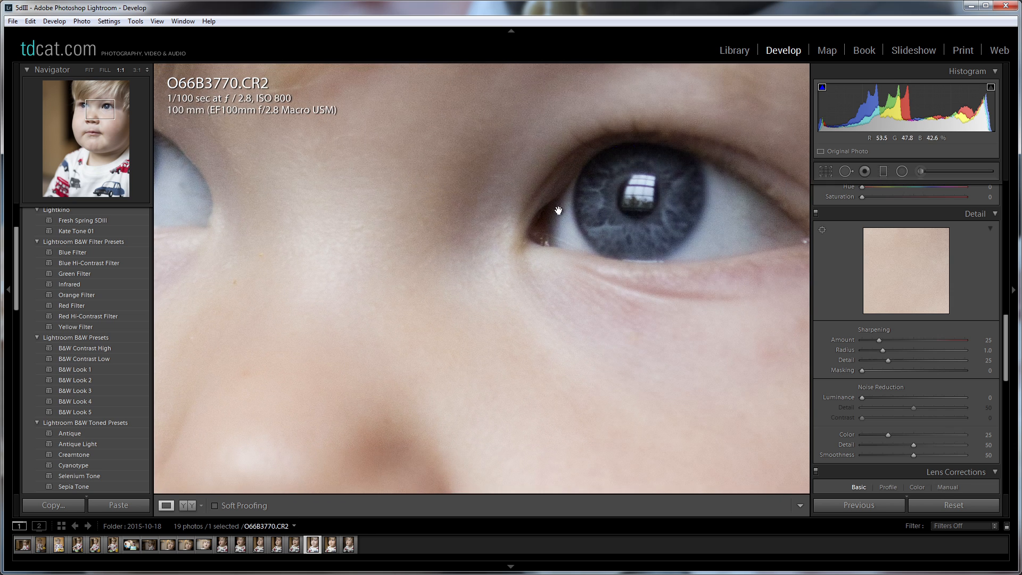
{"action": "left_click", "coordinate": [821, 230]}
{"action": "left_click", "coordinate": [641, 203]}
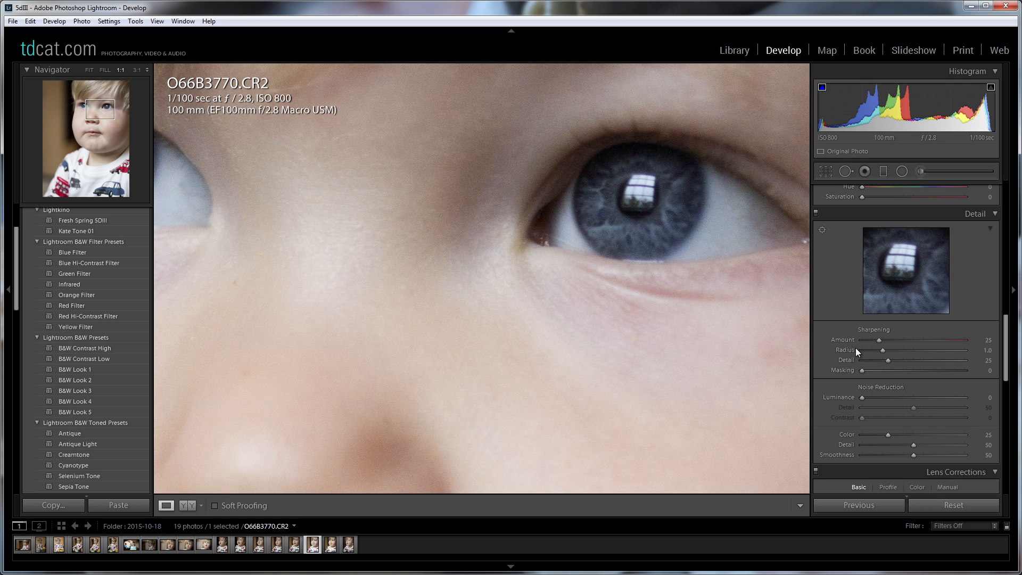
{"action": "left_click", "coordinate": [632, 273]}
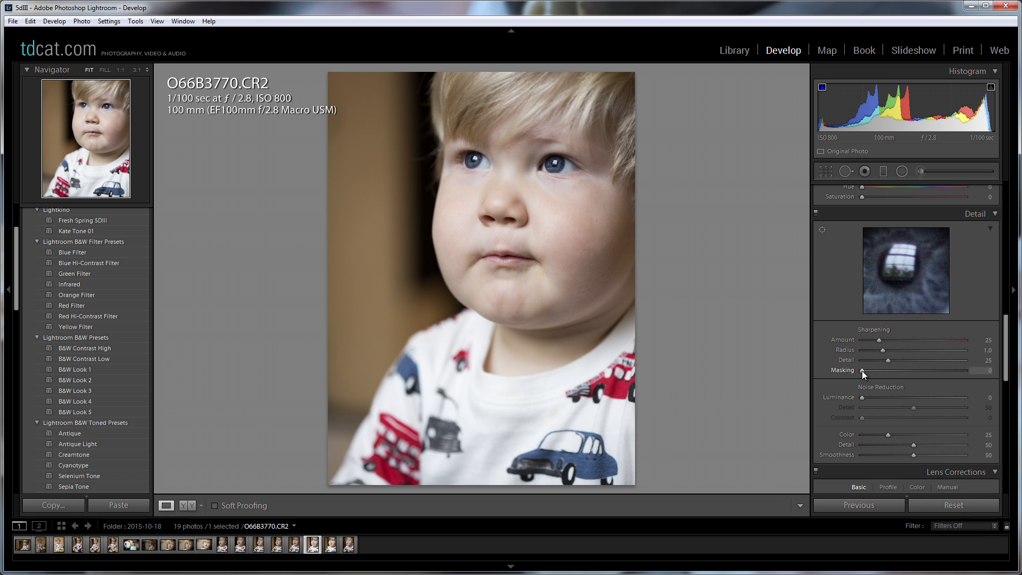
Preview the sharpening mask, and set the sharpening masking to 25 and the amount to 41.
{"action": "key", "text": "alt"}
{"action": "mouse_move", "coordinate": [861, 370]}
{"action": "left_mouse_down"}
{"action": "mouse_move", "coordinate": [930, 374]}
{"action": "mouse_move", "coordinate": [861, 373]}
{"action": "left_mouse_up"}
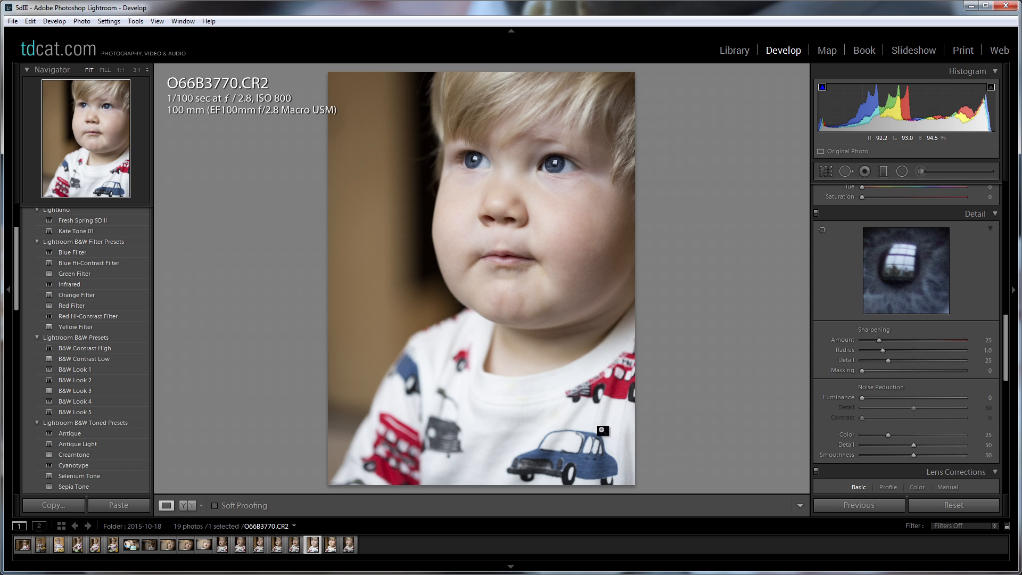
{"action": "left_click_drag", "start_coordinate": [862, 369], "coordinate": [887, 372], "text": "alt"}
{"action": "left_click_drag", "start_coordinate": [877, 339], "coordinate": [927, 338]}
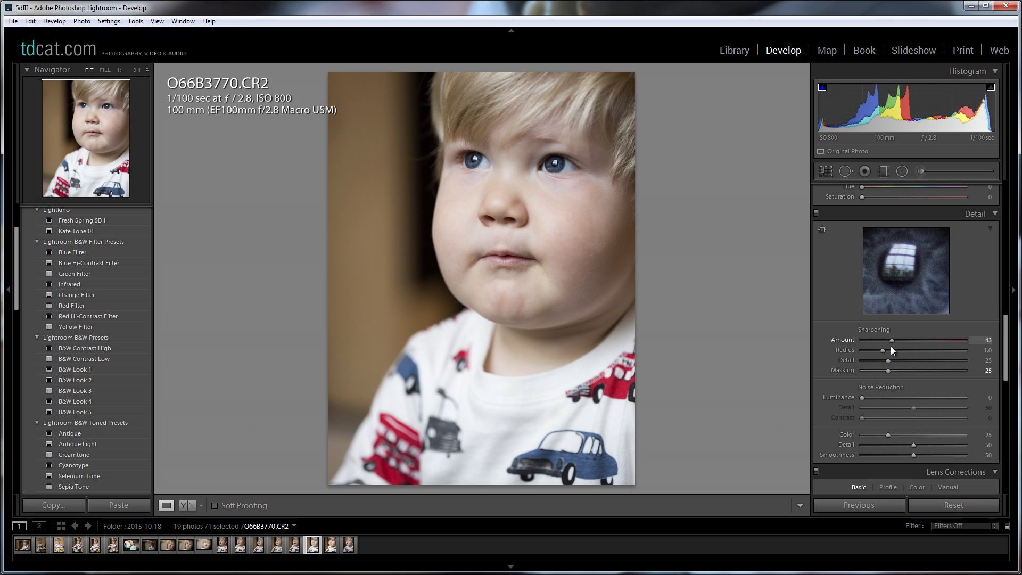
{"action": "left_click_drag", "start_coordinate": [889, 346], "coordinate": [888, 346]}
Check the blurred brown background for noise at 1:1 and enable lens profile corrections.
{"action": "left_click", "coordinate": [1010, 327]}
{"action": "left_click", "coordinate": [1013, 294]}
{"action": "left_click_drag", "start_coordinate": [1006, 335], "coordinate": [1010, 355]}
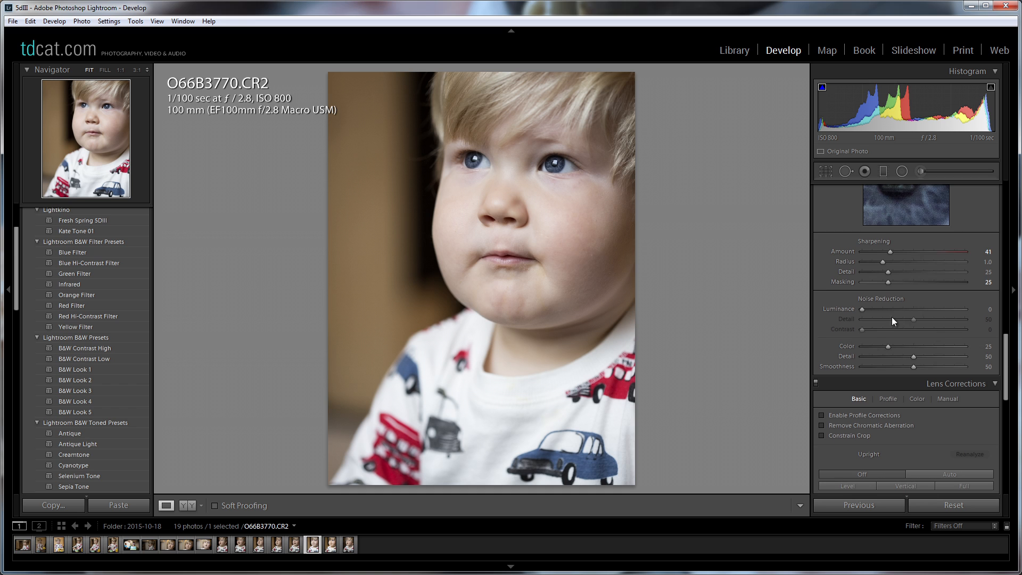
{"action": "left_click", "coordinate": [379, 216]}
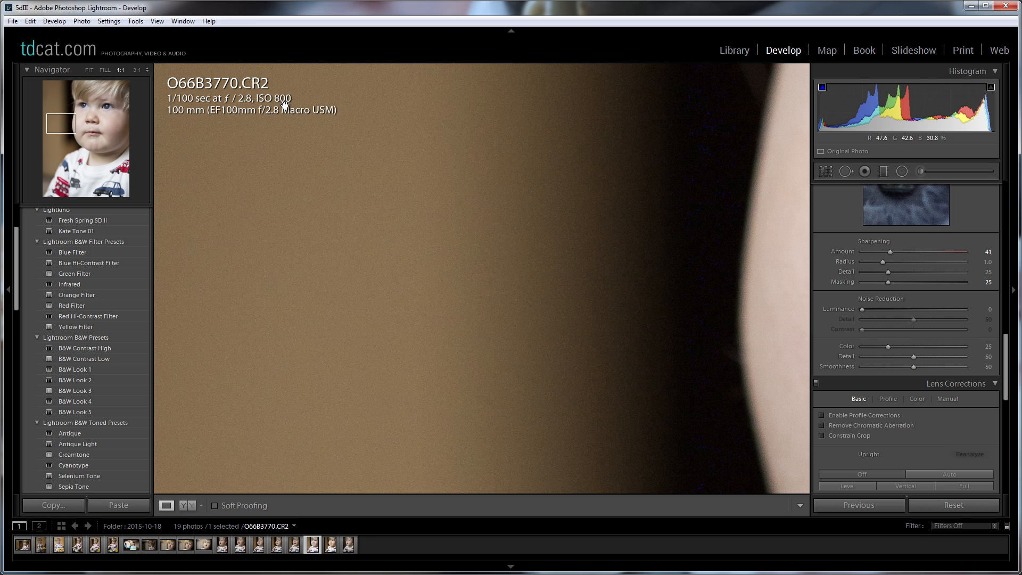
{"action": "left_click", "coordinate": [521, 263]}
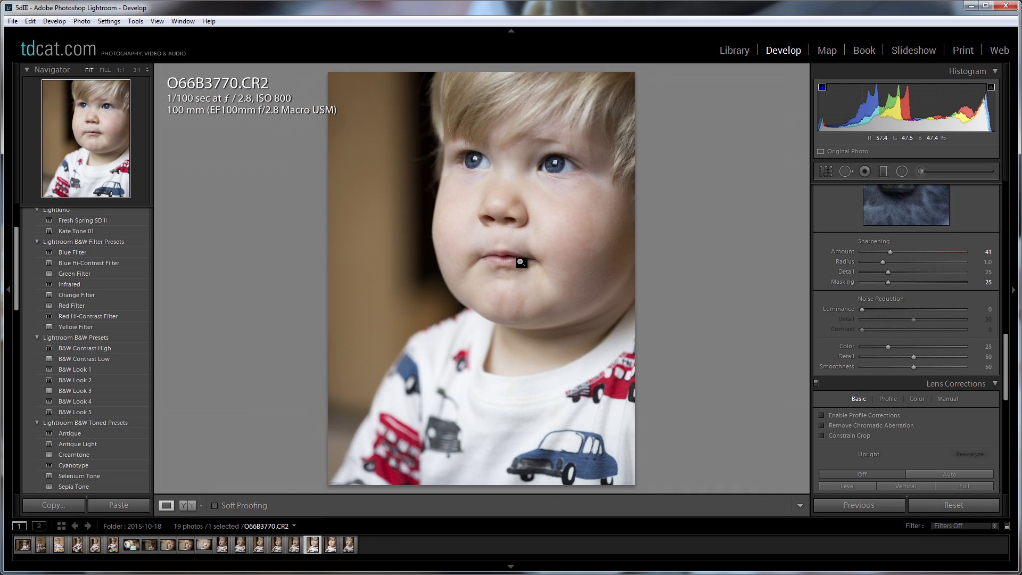
{"action": "left_click_drag", "start_coordinate": [1004, 350], "coordinate": [1007, 385]}
{"action": "left_click", "coordinate": [822, 257]}
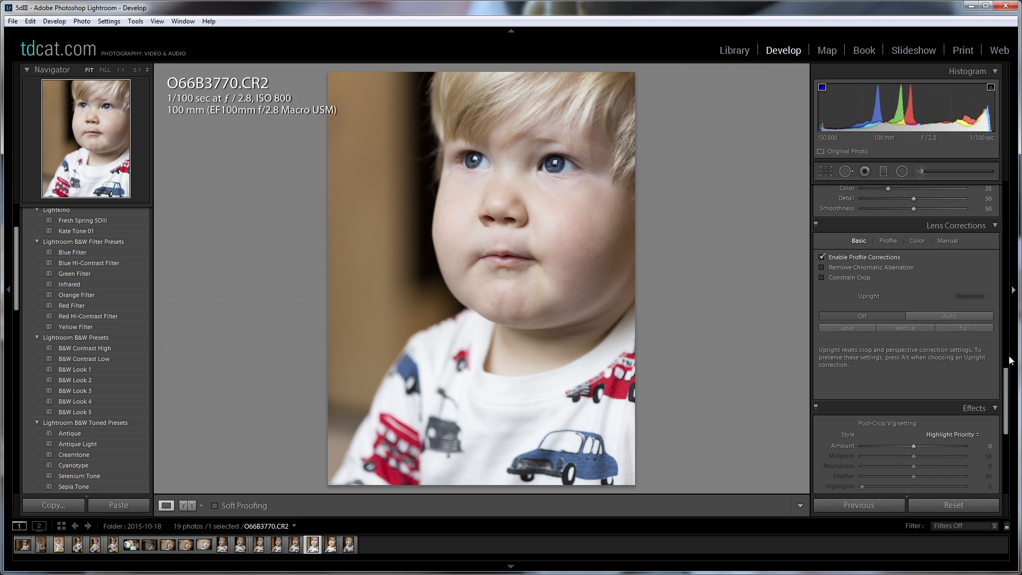
Try a post-crop vignette amount of −70 on the portrait and reset it to 0.
{"action": "left_click_drag", "start_coordinate": [1006, 378], "coordinate": [1007, 405]}
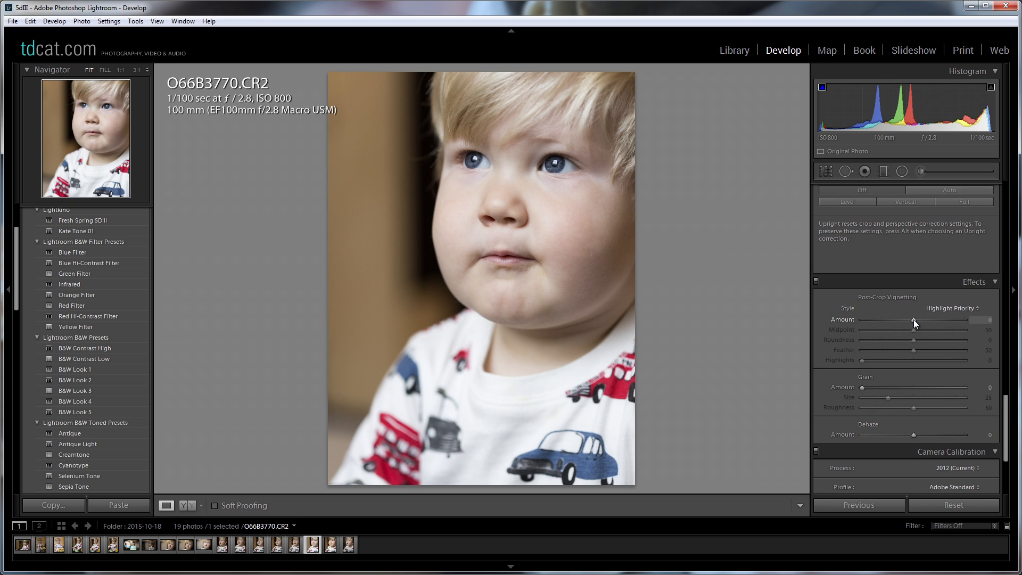
{"action": "left_click_drag", "start_coordinate": [913, 319], "coordinate": [876, 327]}
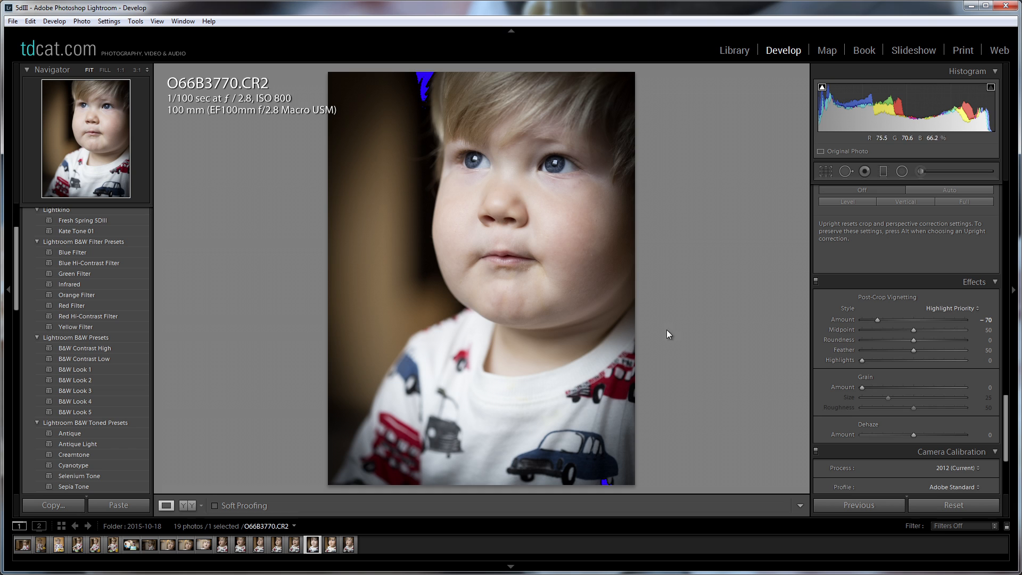
{"action": "double_click", "coordinate": [842, 319]}
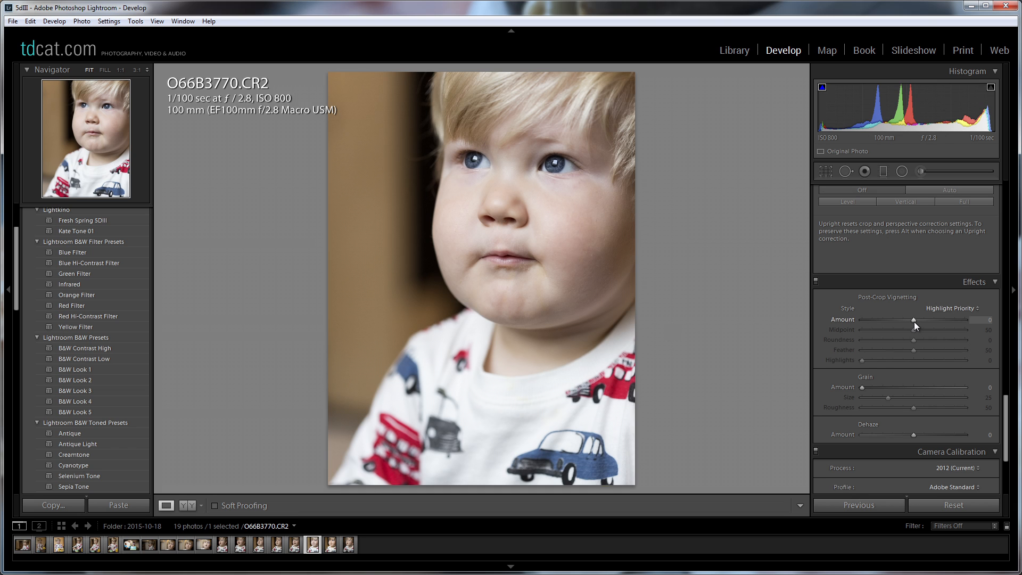
Draw a radial filter around the child's face and reset its saturation to 0.
{"action": "left_click_drag", "start_coordinate": [1006, 430], "coordinate": [1011, 213]}
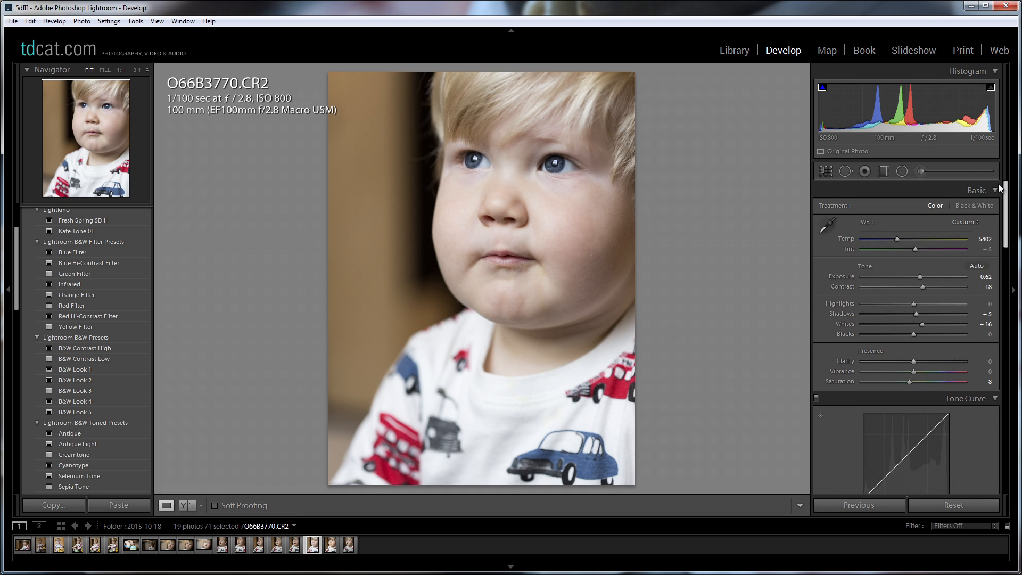
{"action": "left_click", "coordinate": [902, 171]}
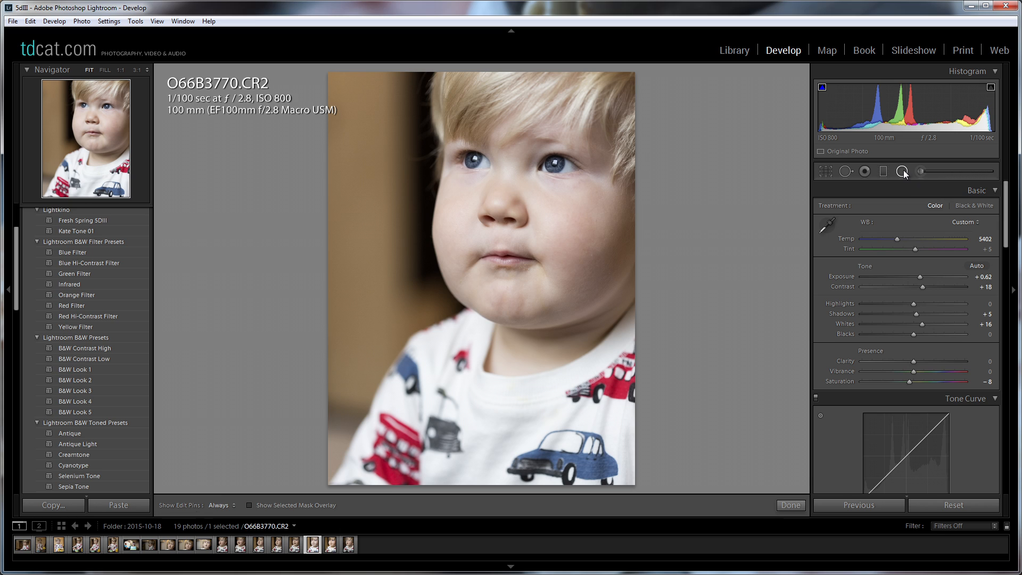
{"action": "left_click_drag", "start_coordinate": [557, 239], "coordinate": [673, 400]}
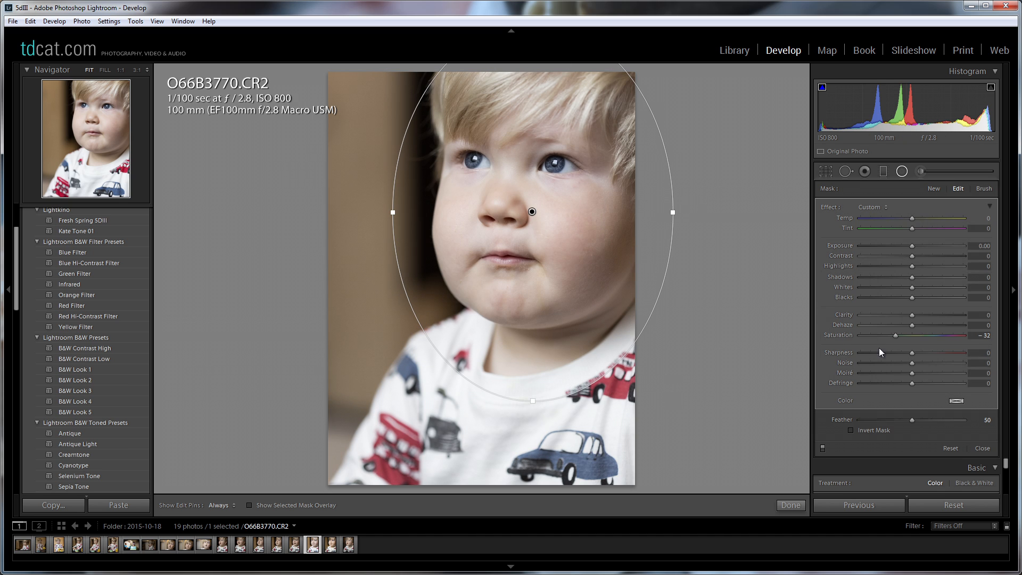
{"action": "double_click", "coordinate": [839, 335]}
Reposition, stretch and tilt the radial filter so that its ellipse surrounds the child's head and torso.
{"action": "mouse_move", "coordinate": [577, 220]}
{"action": "left_mouse_down"}
{"action": "mouse_move", "coordinate": [566, 228]}
{"action": "mouse_move", "coordinate": [580, 220]}
{"action": "left_mouse_up"}
{"action": "left_click_drag", "start_coordinate": [677, 234], "coordinate": [686, 268]}
{"action": "left_click_drag", "start_coordinate": [499, 398], "coordinate": [469, 512]}
{"action": "left_click_drag", "start_coordinate": [672, 235], "coordinate": [594, 275]}
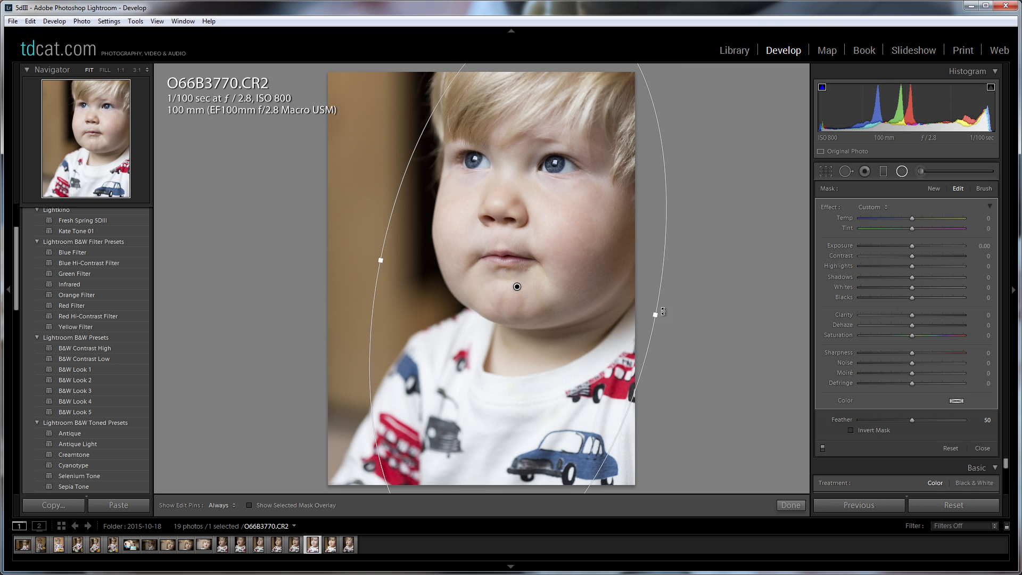
{"action": "left_click_drag", "start_coordinate": [655, 318], "coordinate": [666, 317]}
{"action": "left_click_drag", "start_coordinate": [599, 289], "coordinate": [599, 288]}
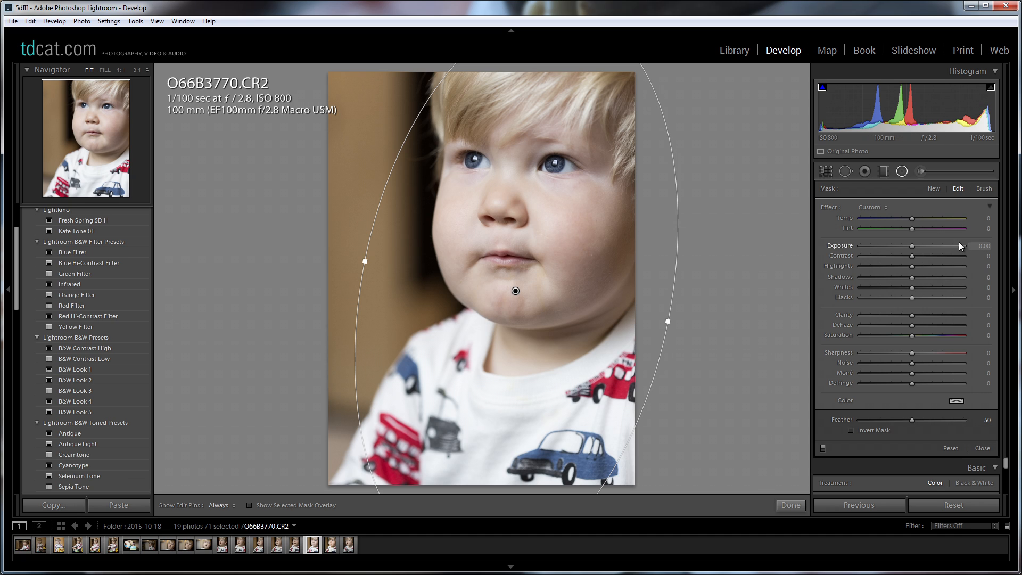
Set the radial filter's exposure to −0.82, compare the portrait with the filter off and on, and finish editing the filter.
{"action": "left_click_drag", "start_coordinate": [912, 247], "coordinate": [880, 246]}
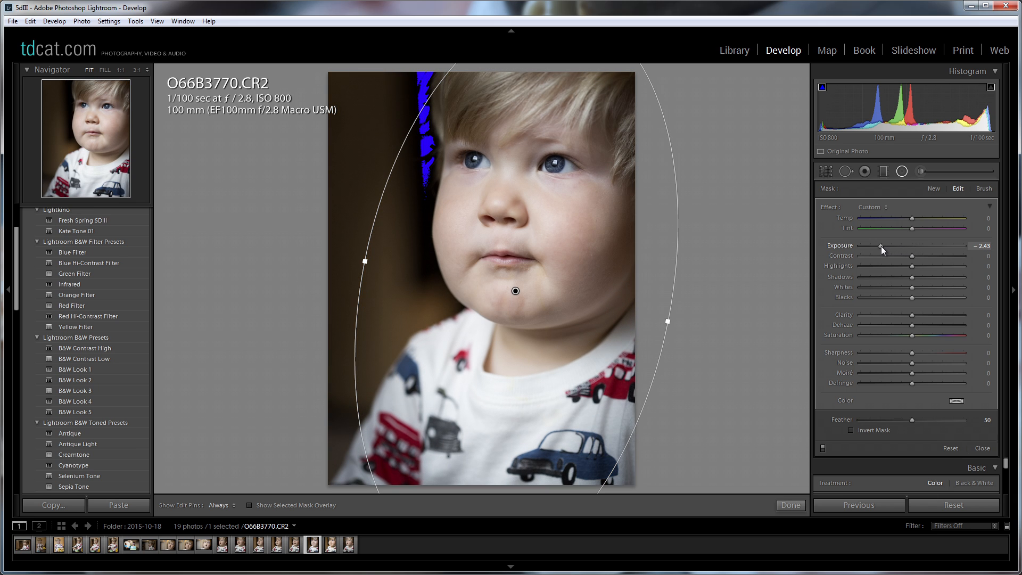
{"action": "left_click_drag", "start_coordinate": [880, 246], "coordinate": [901, 249]}
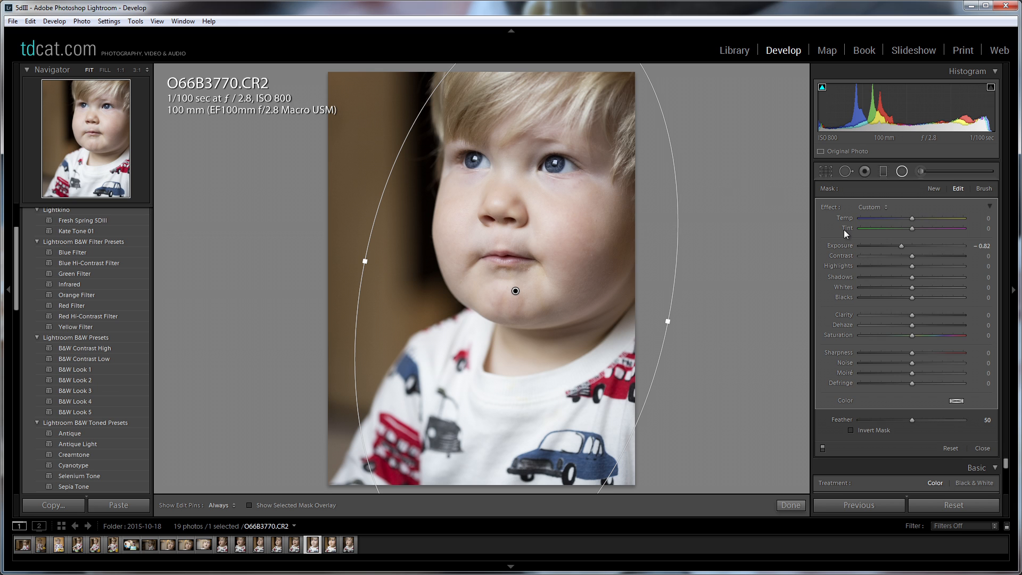
{"action": "left_click", "coordinate": [823, 447]}
{"action": "left_click", "coordinate": [823, 447]}
{"action": "left_click", "coordinate": [822, 447]}
{"action": "left_click", "coordinate": [822, 447]}
{"action": "left_click", "coordinate": [823, 447]}
{"action": "left_click", "coordinate": [823, 447]}
{"action": "left_click_drag", "start_coordinate": [609, 331], "coordinate": [611, 298]}
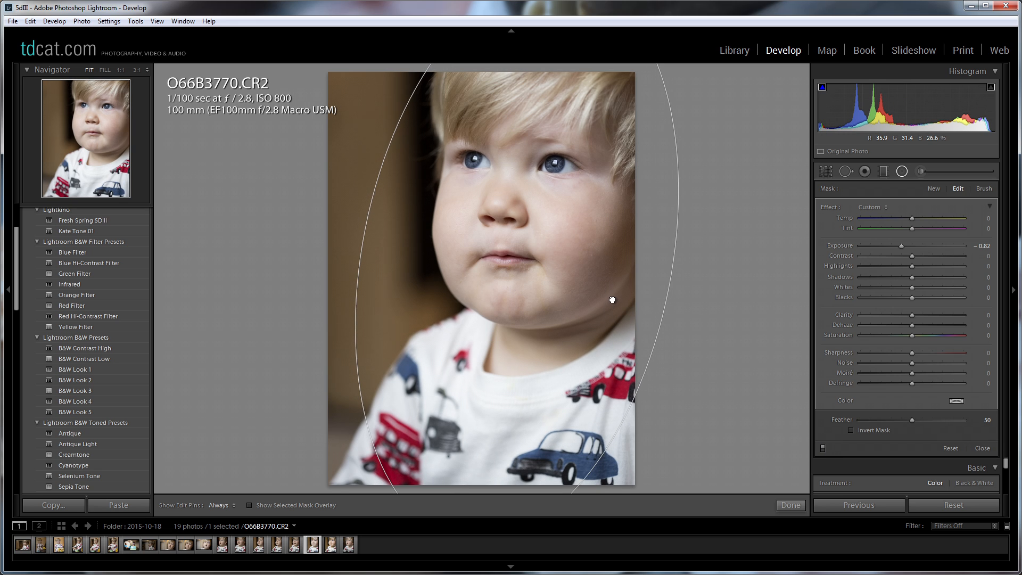
{"action": "left_click", "coordinate": [789, 506]}
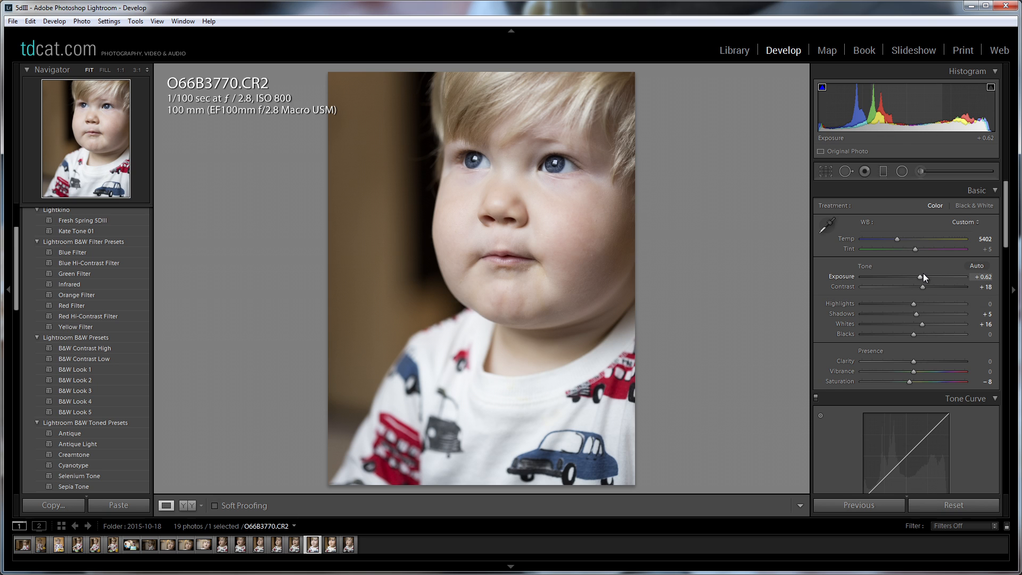
Raise the portrait's overall exposure to +0.77 and look over the grain and camera calibration settings.
{"action": "left_click_drag", "start_coordinate": [918, 276], "coordinate": [920, 275]}
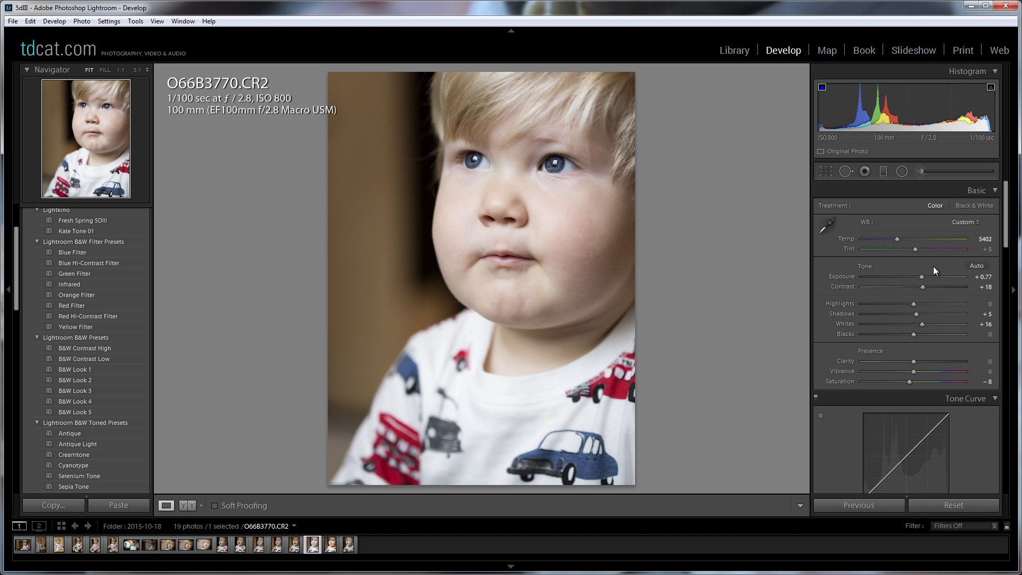
{"action": "left_click_drag", "start_coordinate": [1007, 203], "coordinate": [1006, 447]}
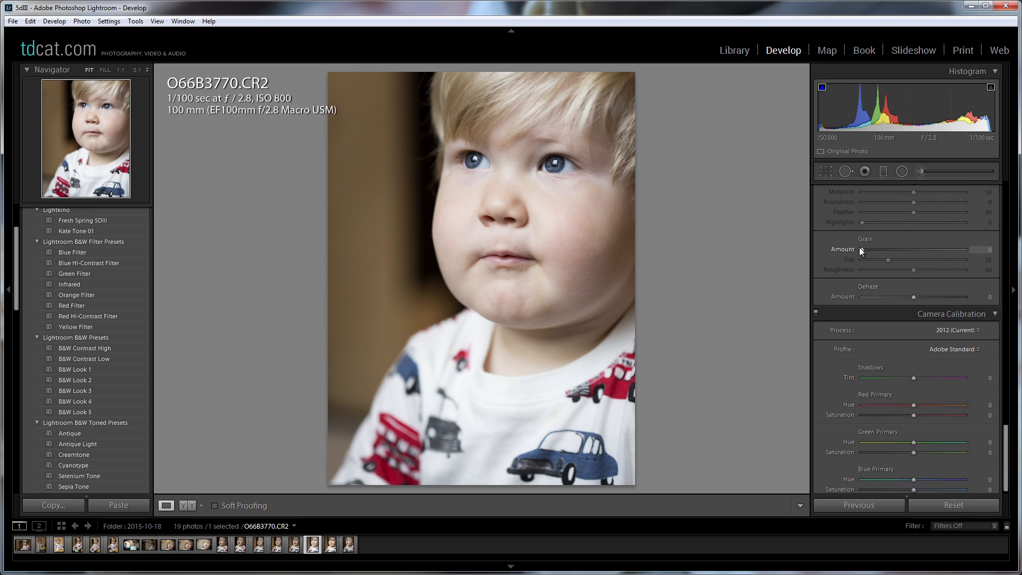
{"action": "scroll", "coordinate": [1005, 429], "scroll_direction": "down", "scroll_amount": 1}
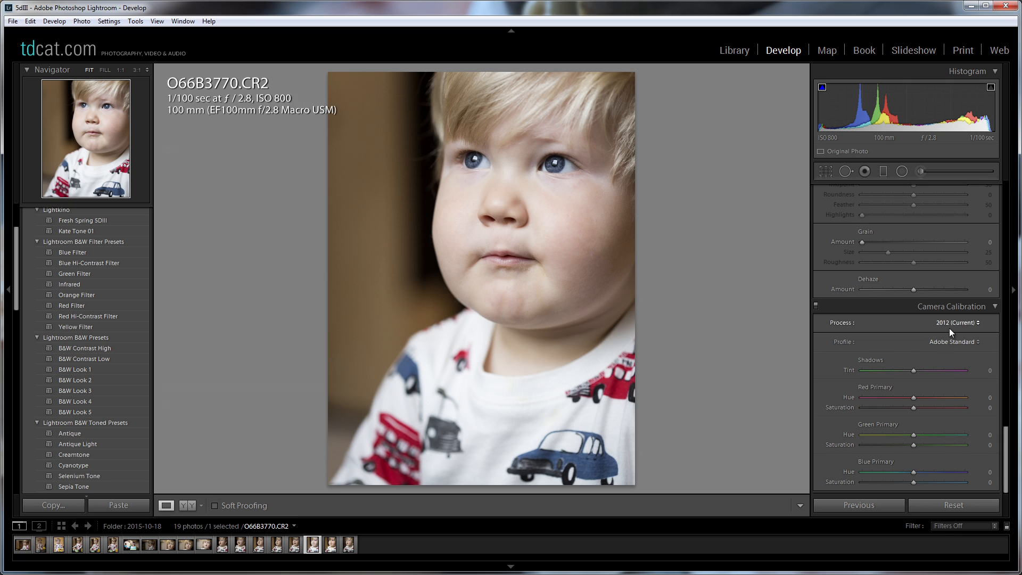
{"action": "left_click_drag", "start_coordinate": [1005, 455], "coordinate": [1016, 201]}
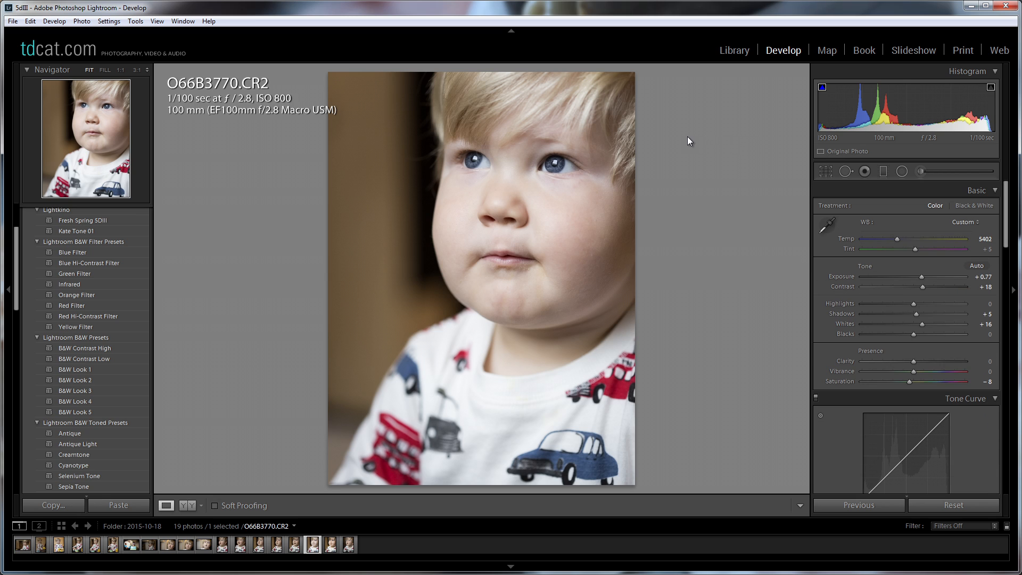
Compare the child's eyes at 1:1 and paint over the iris on the photo's left side with a size 9 adjustment brush.
{"action": "left_click", "coordinate": [554, 152]}
{"action": "left_click_drag", "start_coordinate": [584, 155], "coordinate": [693, 247]}
{"action": "left_click_drag", "start_coordinate": [508, 245], "coordinate": [532, 219]}
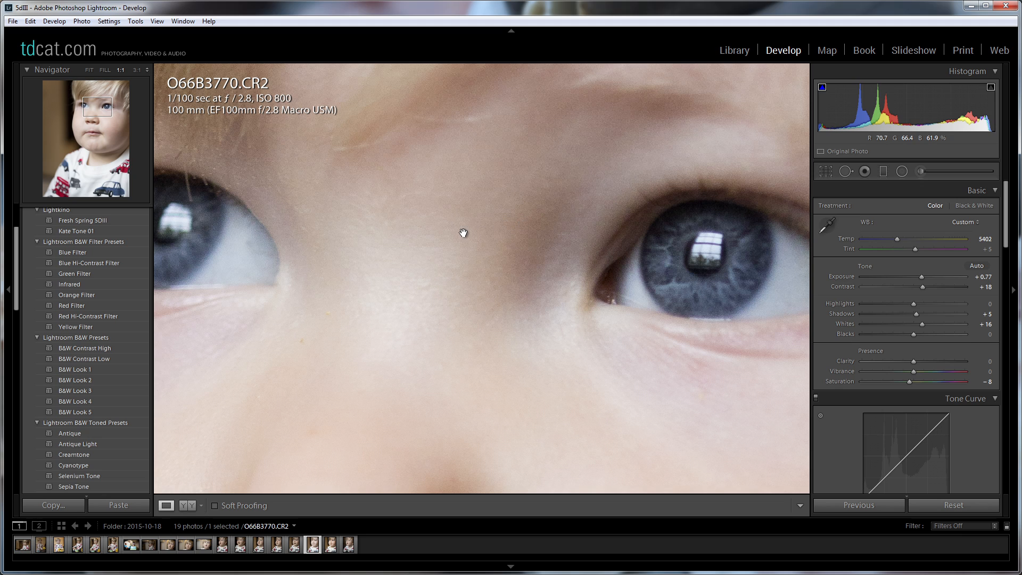
{"action": "left_click_drag", "start_coordinate": [462, 235], "coordinate": [684, 262]}
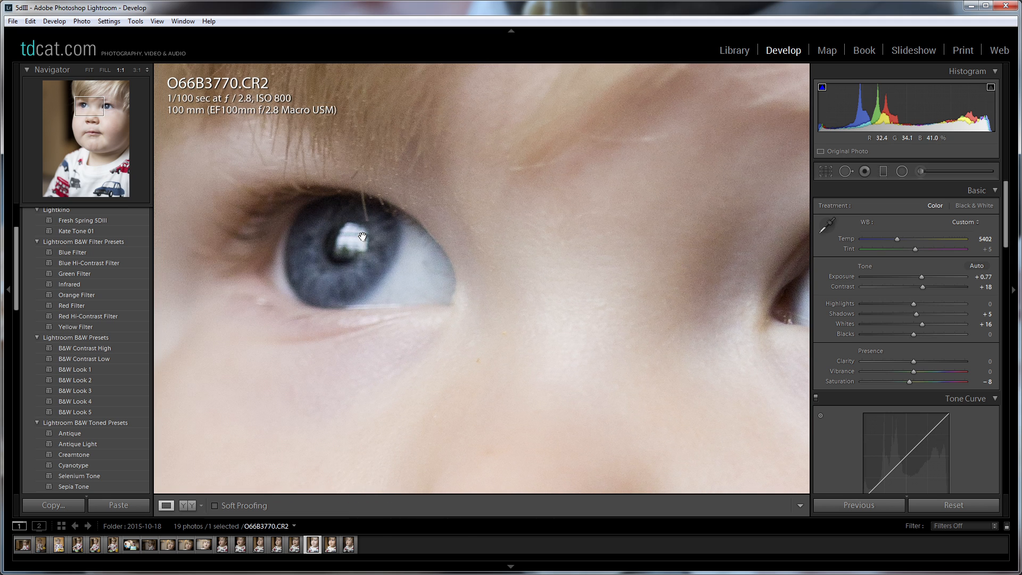
{"action": "left_click_drag", "start_coordinate": [353, 257], "coordinate": [494, 261]}
{"action": "left_click", "coordinate": [920, 171]}
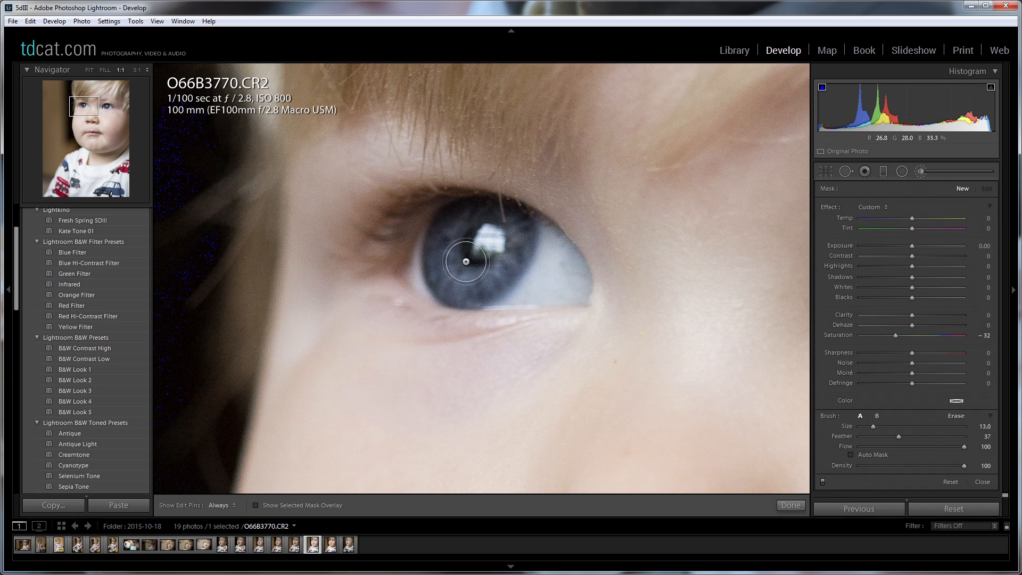
{"action": "scroll", "coordinate": [486, 242], "scroll_direction": "down", "scroll_amount": 4}
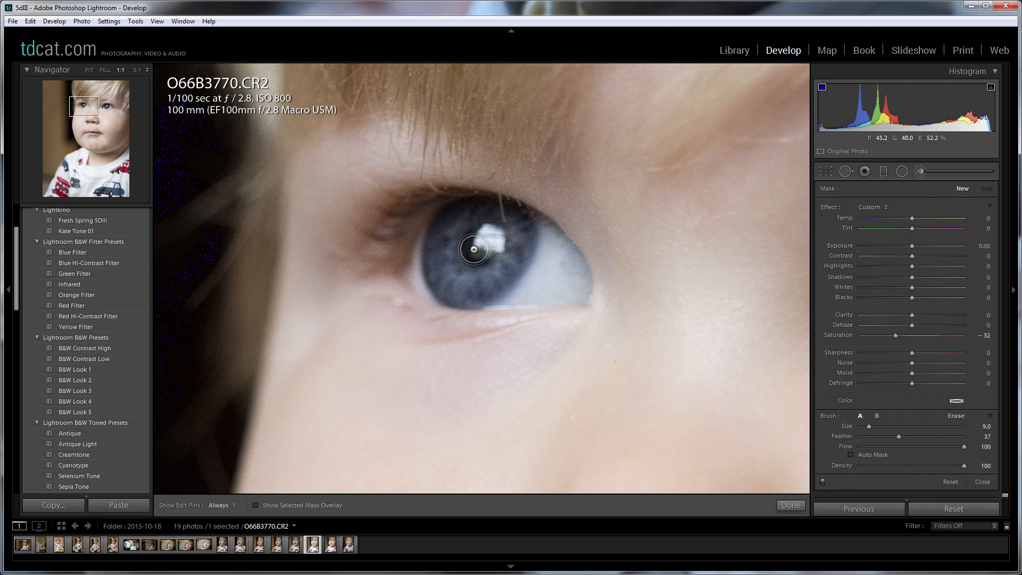
{"action": "mouse_move", "coordinate": [446, 224]}
{"action": "left_mouse_down"}
{"action": "mouse_move", "coordinate": [444, 279]}
{"action": "mouse_move", "coordinate": [465, 292]}
{"action": "mouse_move", "coordinate": [508, 271]}
{"action": "mouse_move", "coordinate": [521, 232]}
{"action": "mouse_move", "coordinate": [474, 212]}
{"action": "mouse_move", "coordinate": [443, 231]}
{"action": "mouse_move", "coordinate": [446, 264]}
{"action": "mouse_move", "coordinate": [491, 234]}
{"action": "mouse_move", "coordinate": [468, 237]}
{"action": "mouse_move", "coordinate": [507, 263]}
{"action": "mouse_move", "coordinate": [477, 255]}
{"action": "mouse_move", "coordinate": [500, 247]}
{"action": "left_mouse_up"}
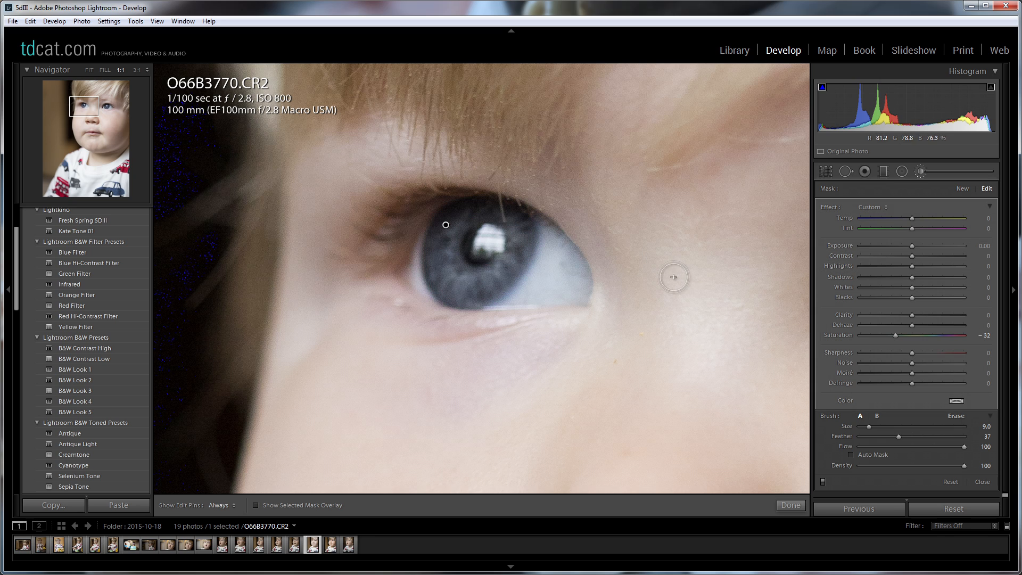
Reset the iris brush adjustment's saturation to 0, set its sharpness to 38 and finish the brush edit.
{"action": "double_click", "coordinate": [845, 336]}
{"action": "mouse_move", "coordinate": [912, 353]}
{"action": "left_mouse_down"}
{"action": "mouse_move", "coordinate": [947, 348]}
{"action": "mouse_move", "coordinate": [933, 350]}
{"action": "left_mouse_up"}
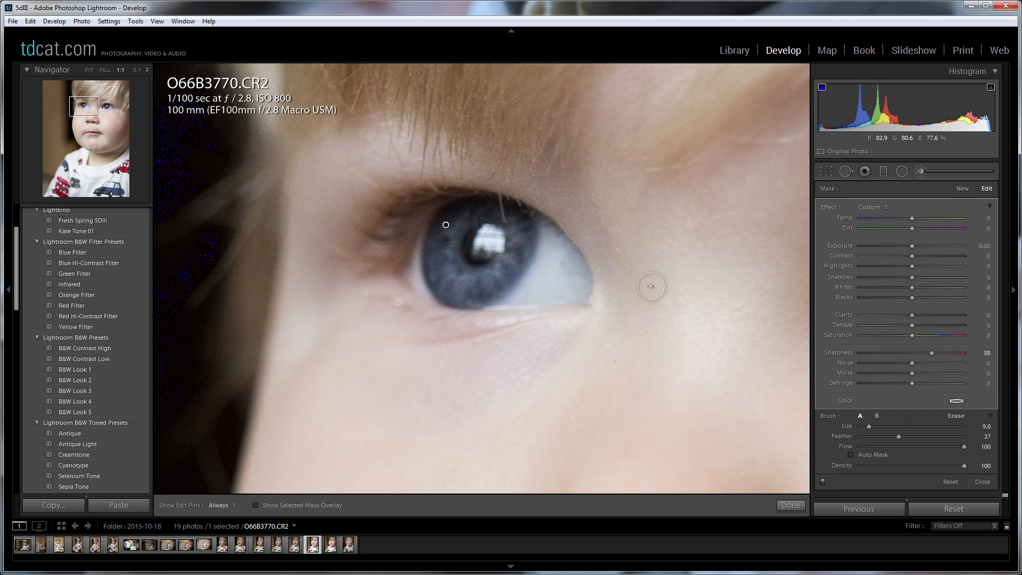
{"action": "left_click", "coordinate": [794, 506]}
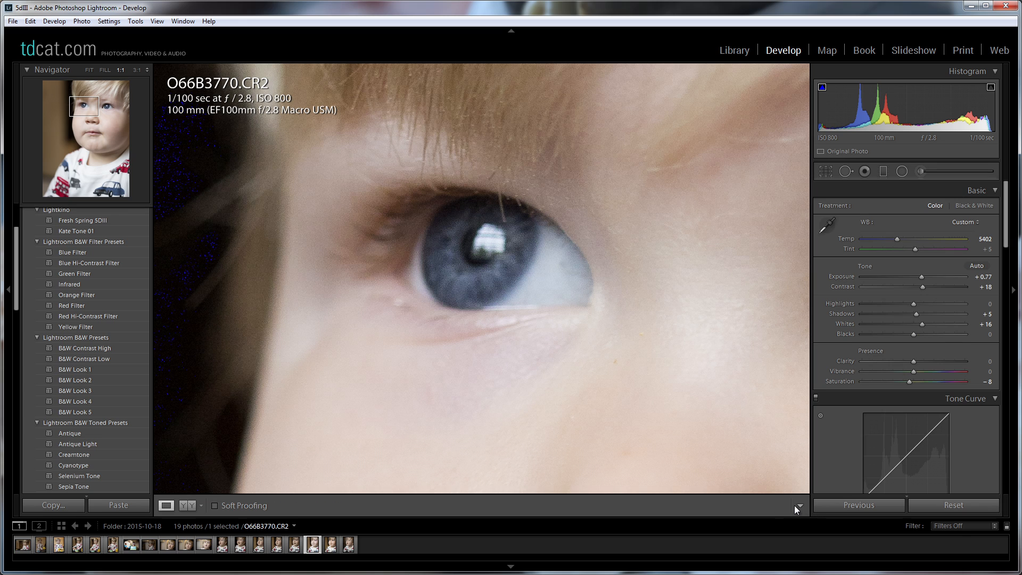
Try a highlights value of −41 on the whole portrait and reset it.
{"action": "left_click", "coordinate": [614, 268]}
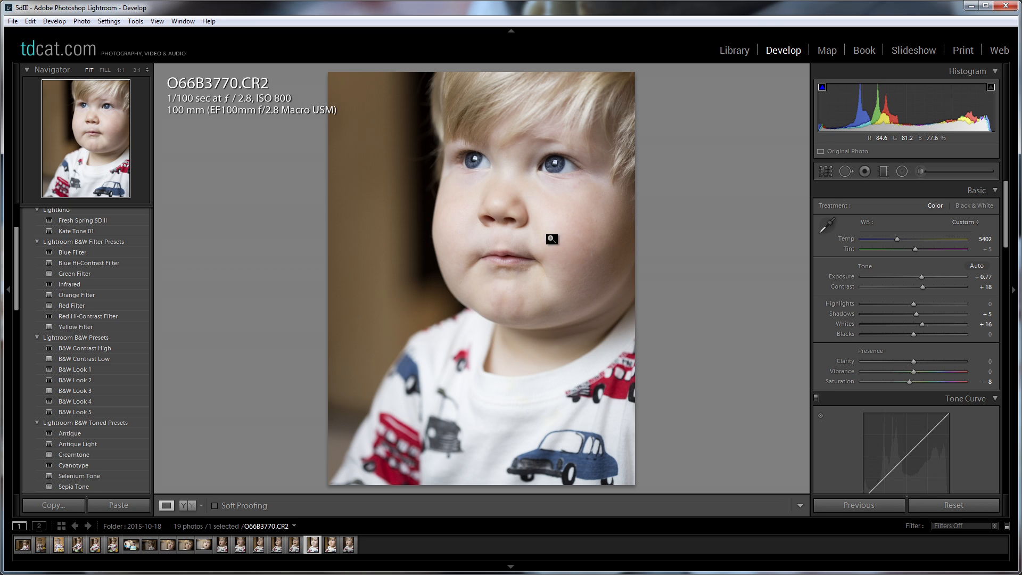
{"action": "left_click_drag", "start_coordinate": [912, 304], "coordinate": [899, 303]}
{"action": "double_click", "coordinate": [843, 305]}
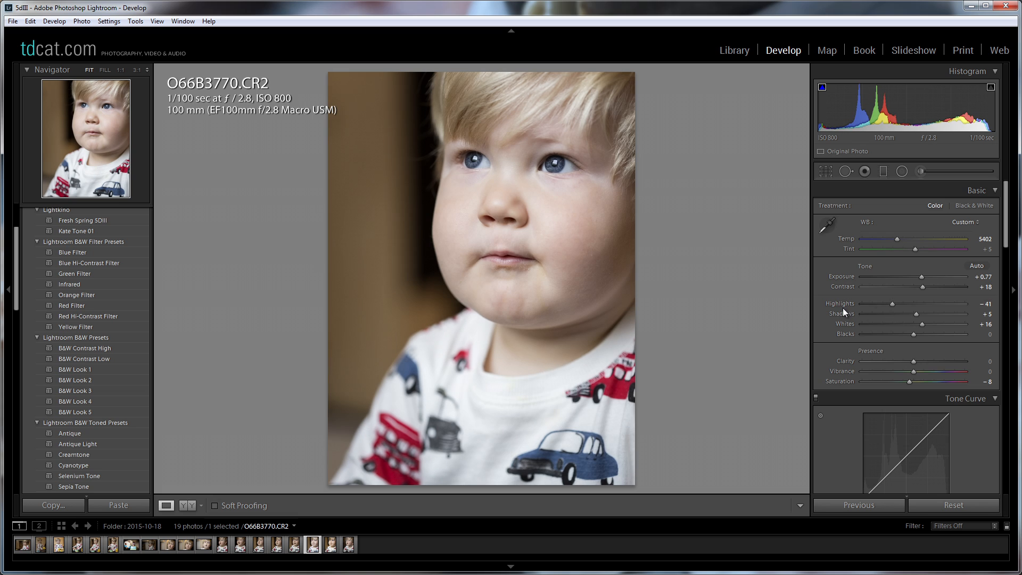